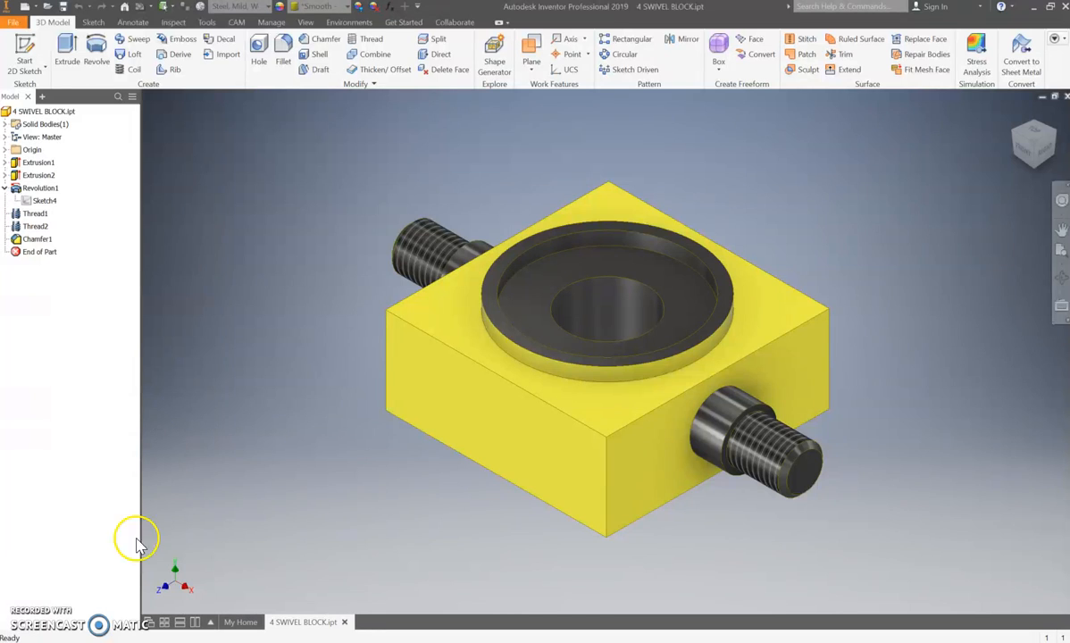
Step: Switch to the PDF drawing in Acrobat Reader and examine the dimensioned views of item 4, the swivel block
key("alt+Tab")
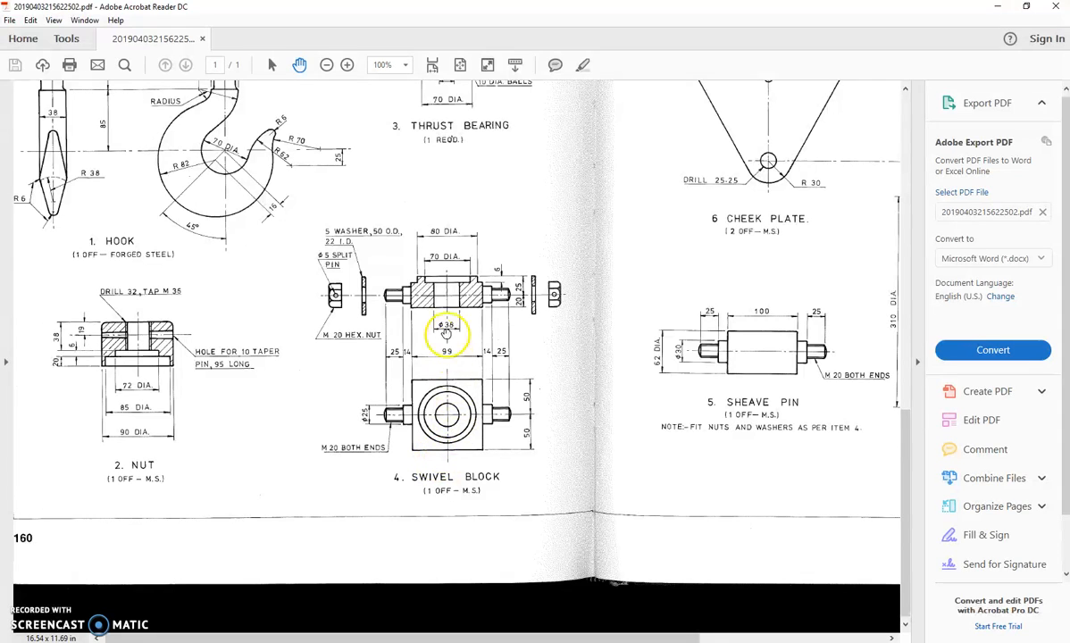
scroll(313, 234, "up", 3)
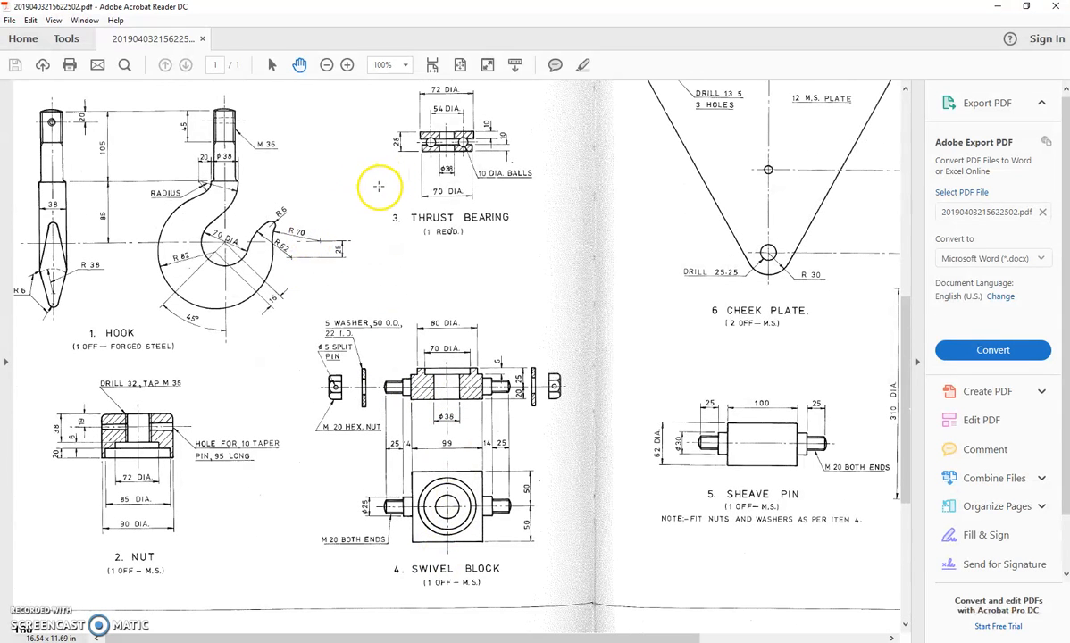
scroll(400, 231, "down", 2)
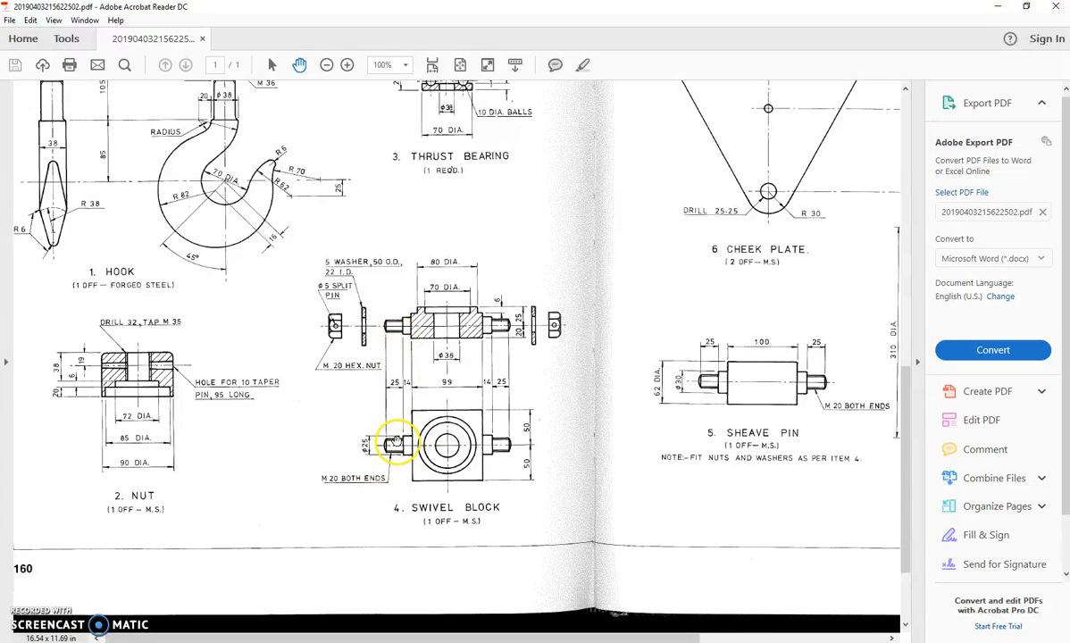
scroll(382, 412, "down", 1)
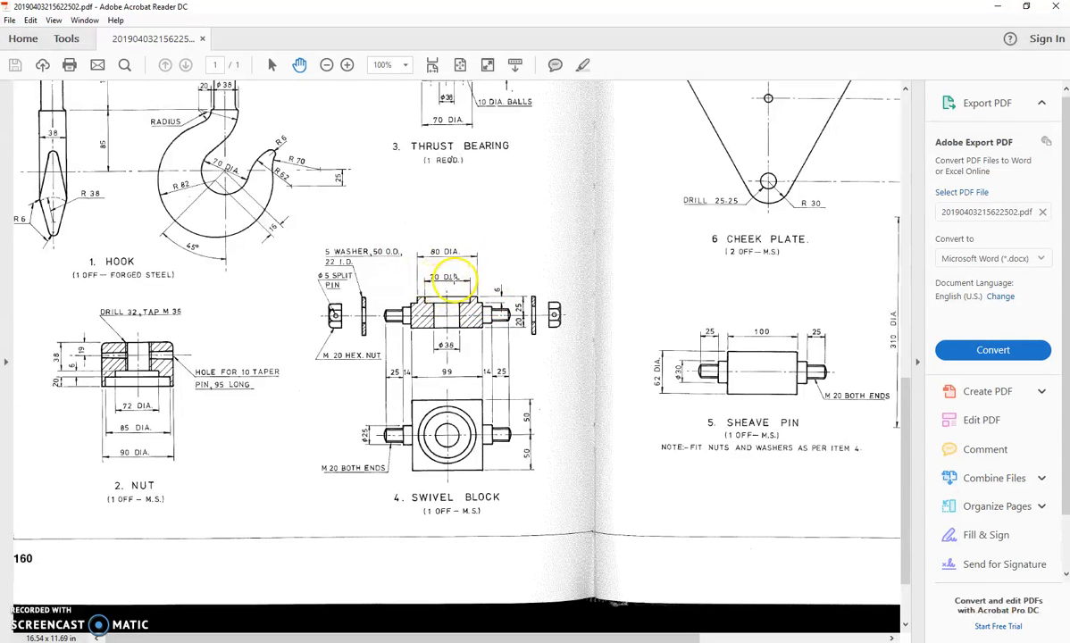
scroll(451, 272, "up", 1)
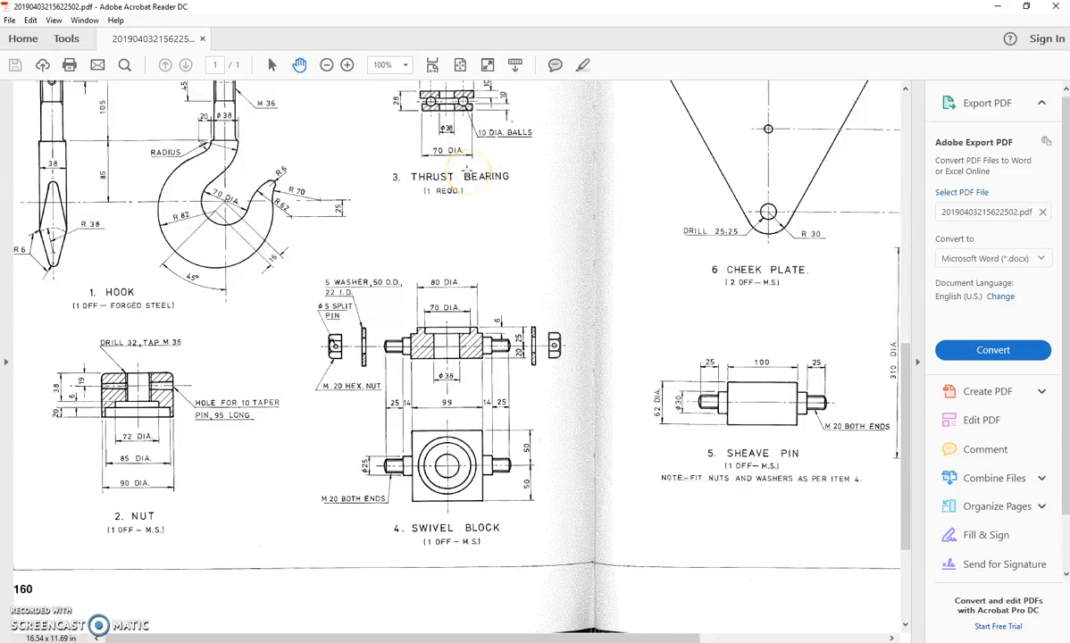
scroll(473, 353, "down", 1)
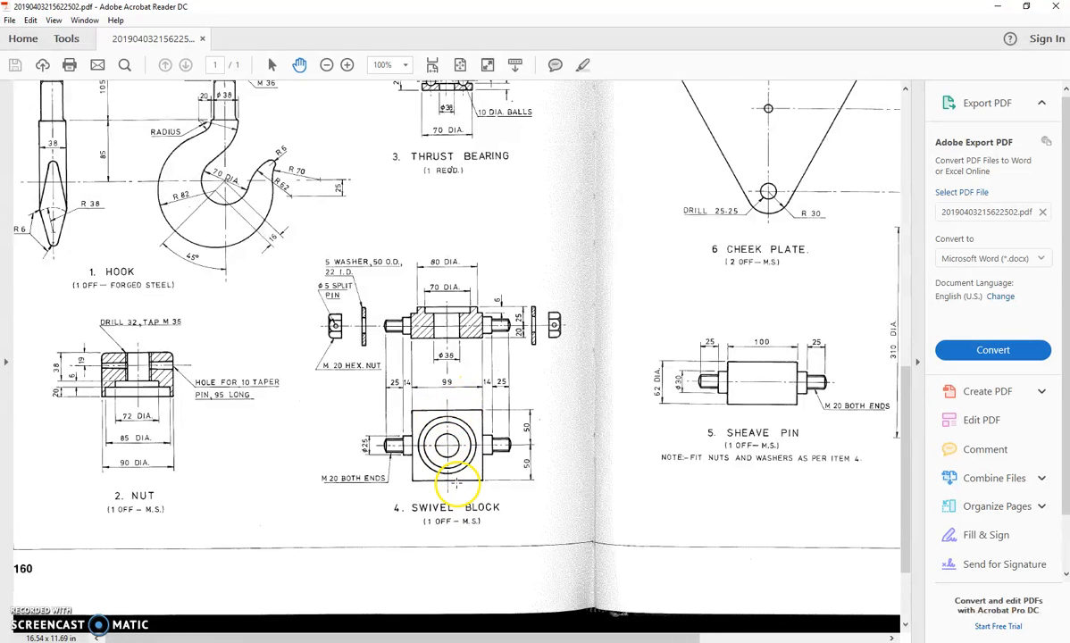
Step: Switch back to Inventor and create a new part from the metric Standard (mm).ipt template in a maximized window
key("alt+Tab")
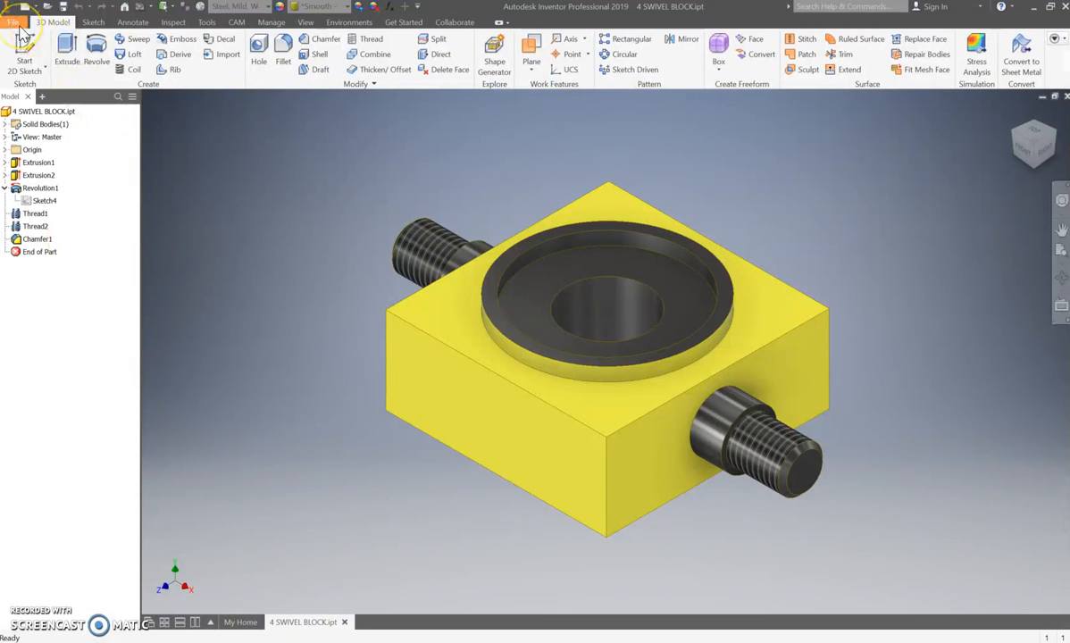
left_click(1056, 98)
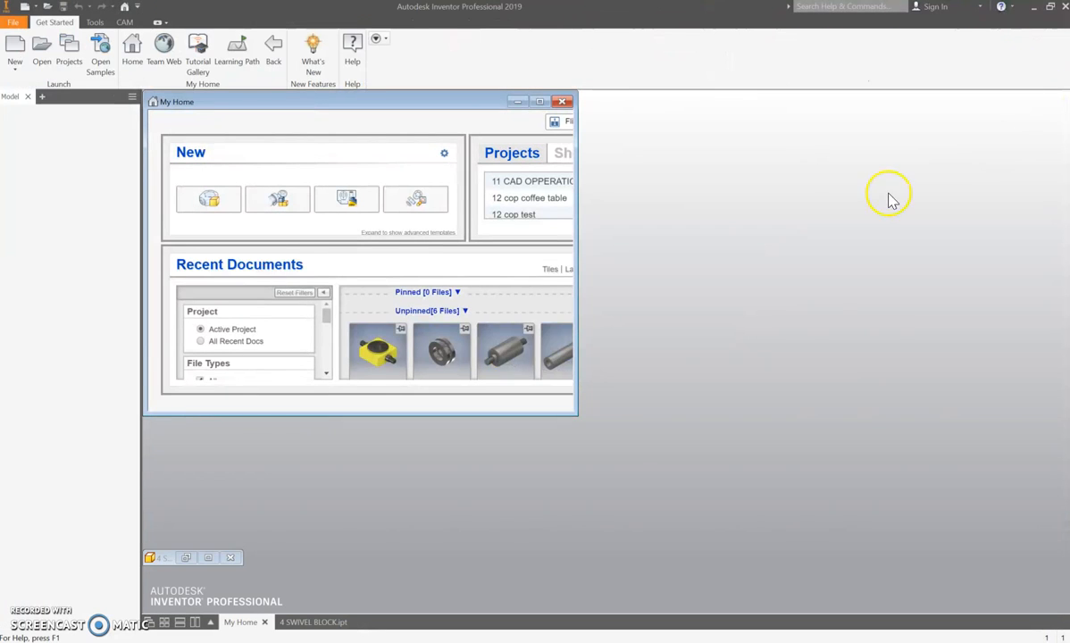
left_click(16, 49)
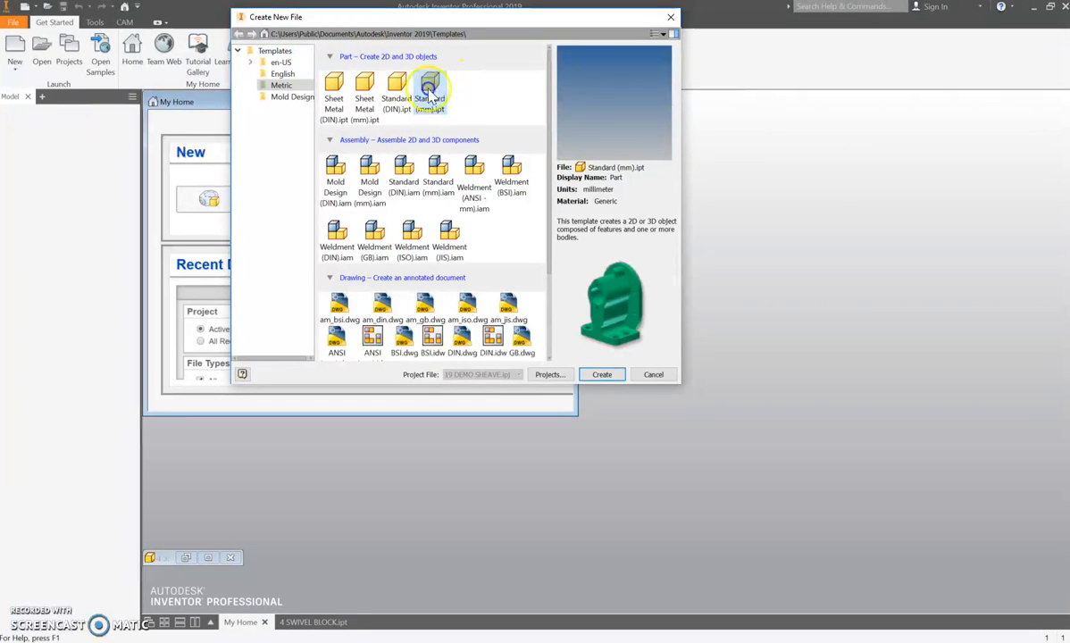
double_click(430, 96)
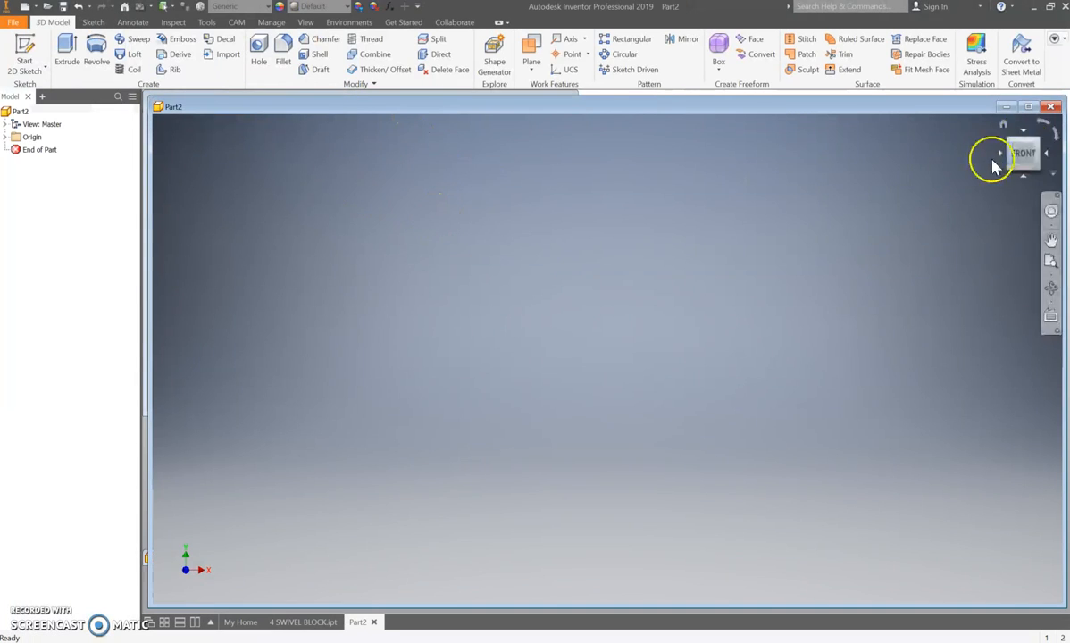
left_click(1028, 107)
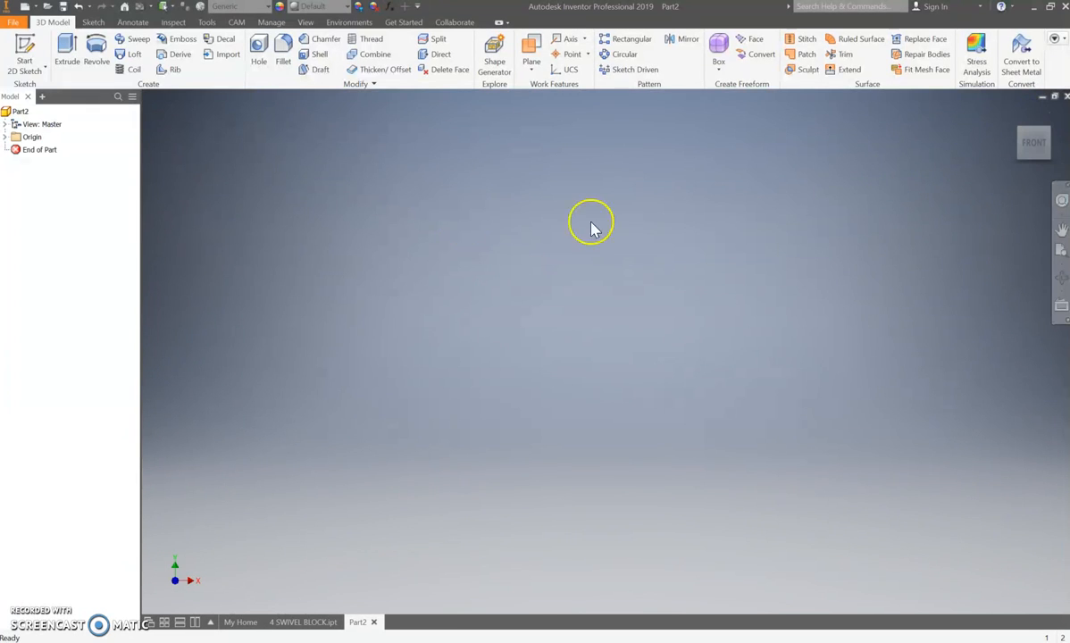
Step: Start a 2D sketch on the horizontal XZ origin plane, viewed from the top with the X axis horizontal
left_click(26, 47)
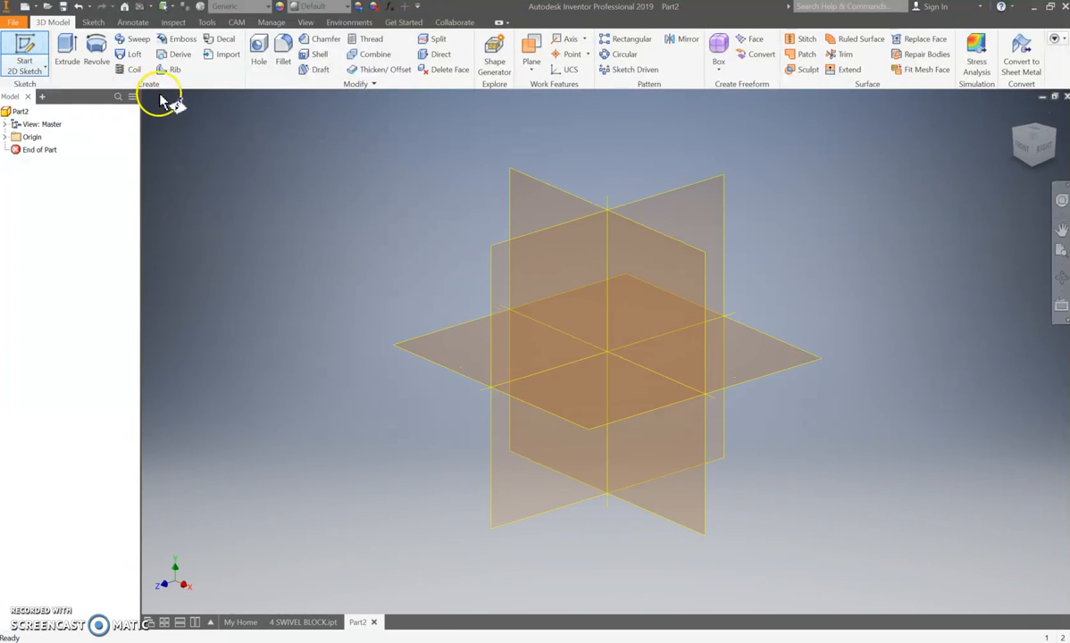
left_click(449, 353)
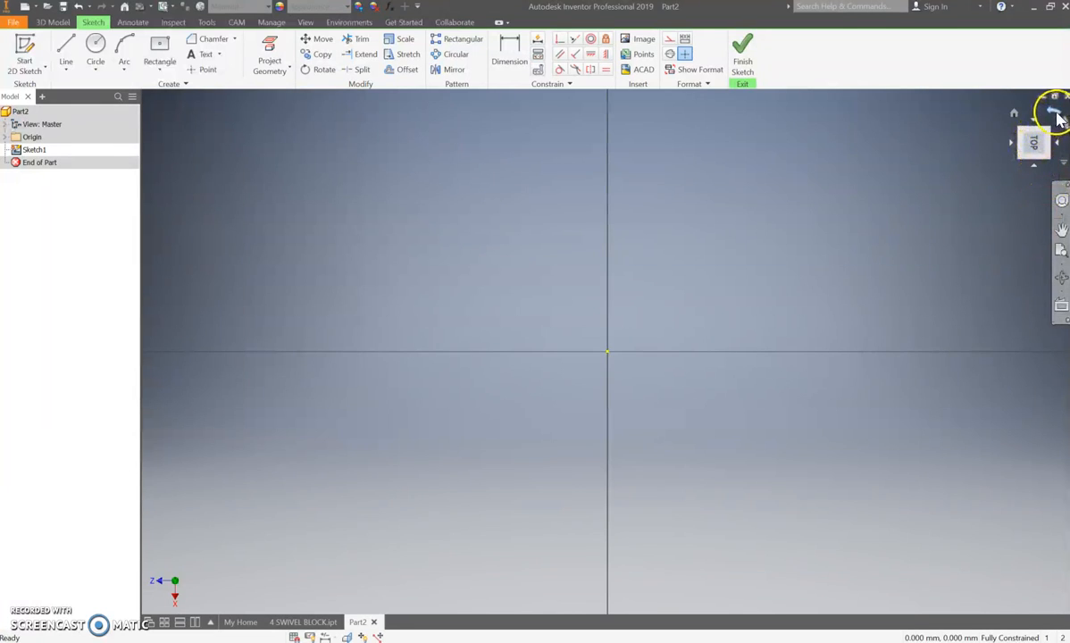
left_click(1061, 119)
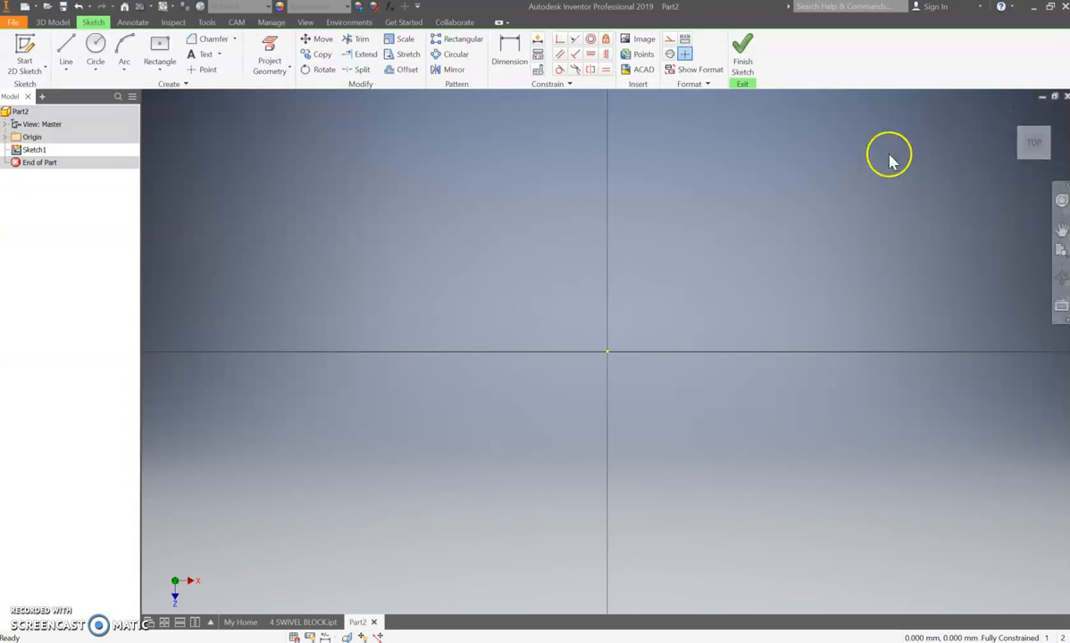
mouse_move(1008, 165)
left_click(1034, 167)
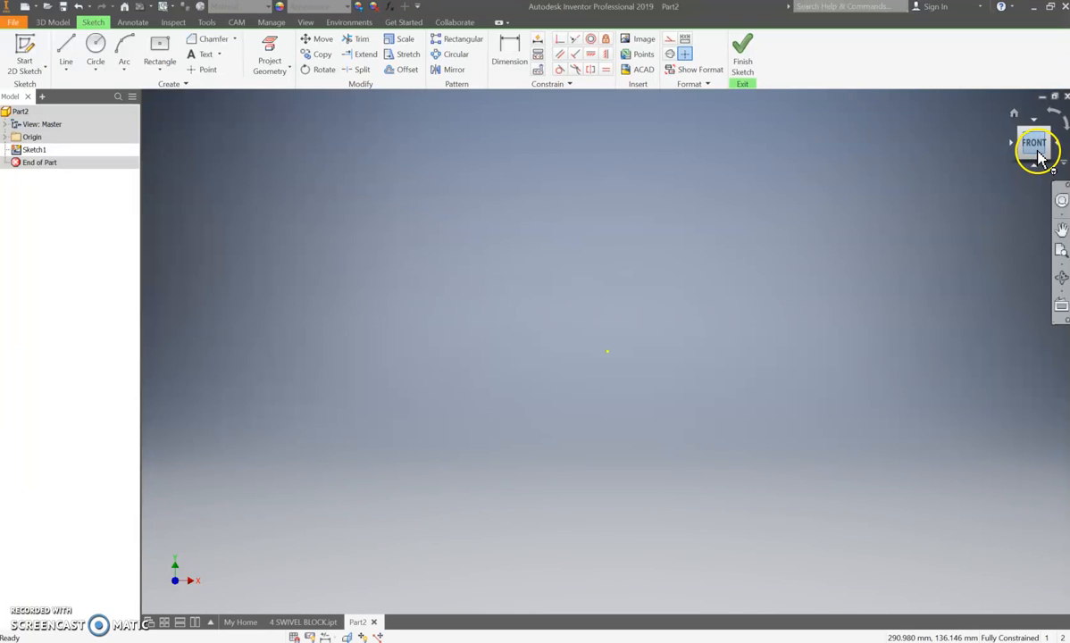
left_click(1037, 130)
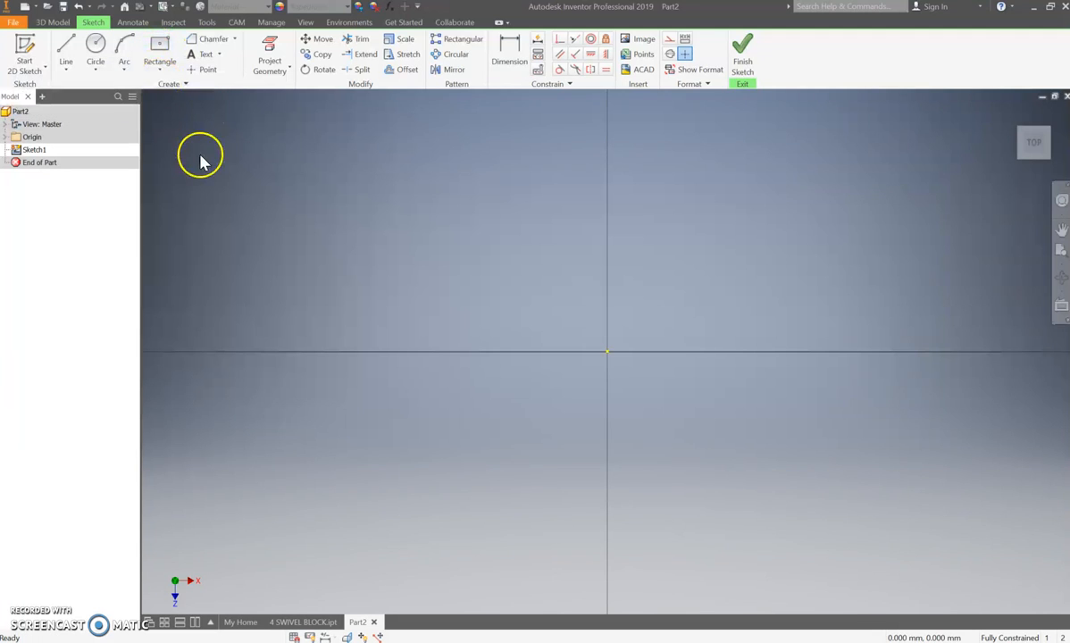
Step: Draw a two-point center rectangle on the origin, 99 mm wide and 100 mm high, and finish the sketch
left_click(164, 75)
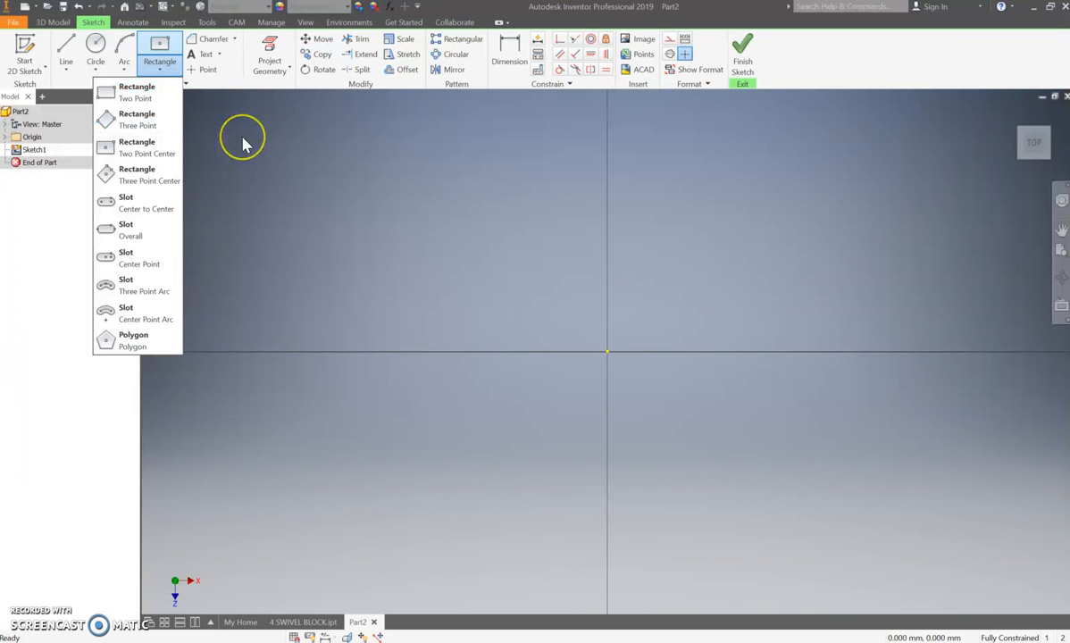
left_click(138, 155)
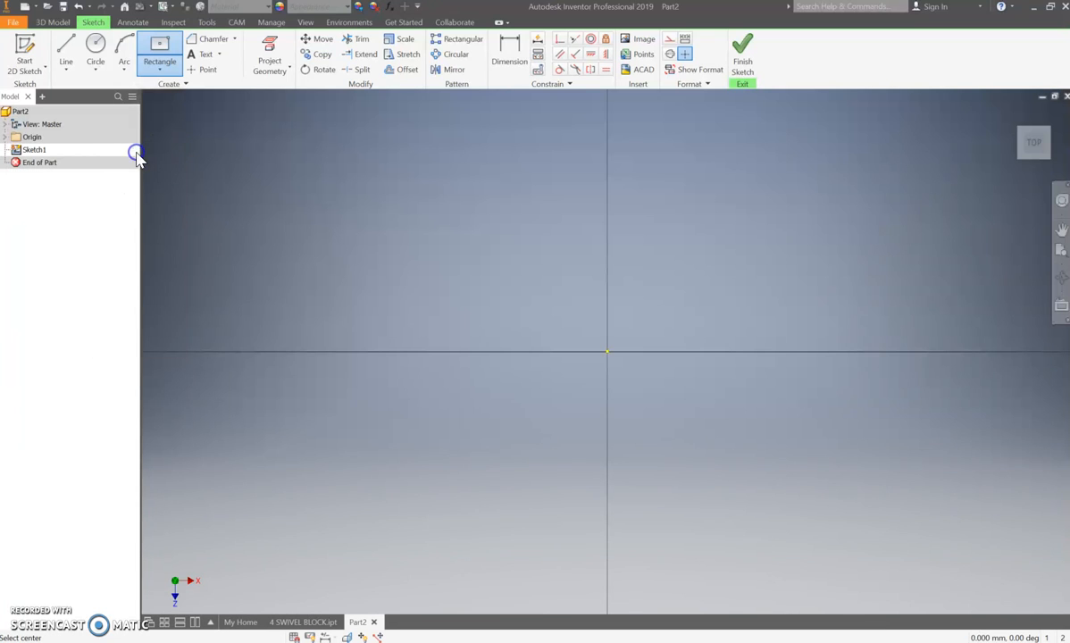
left_click(606, 352)
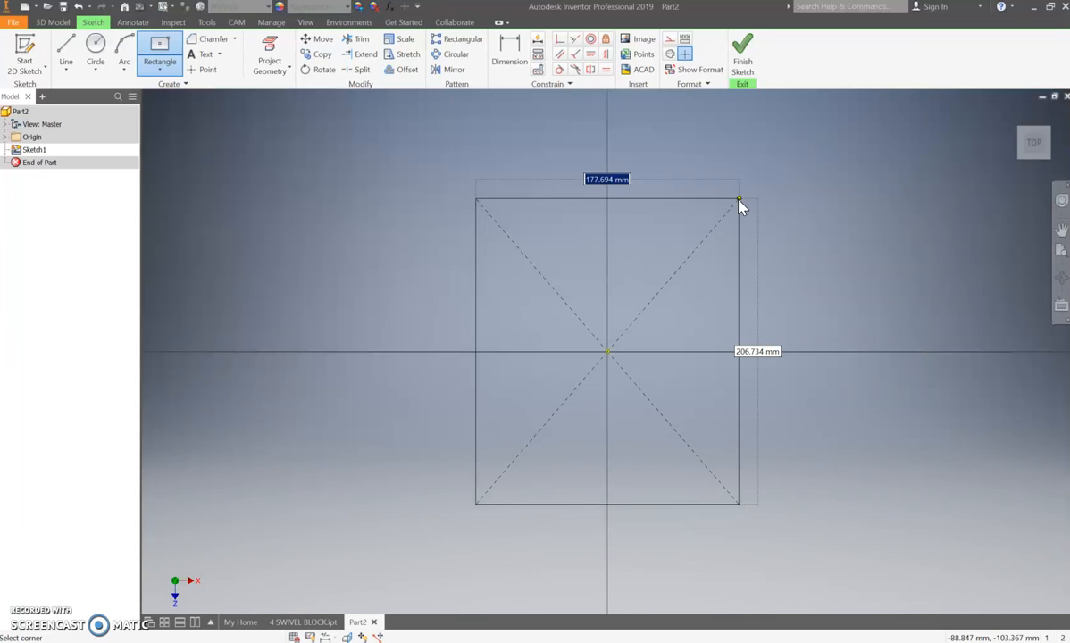
type("99")
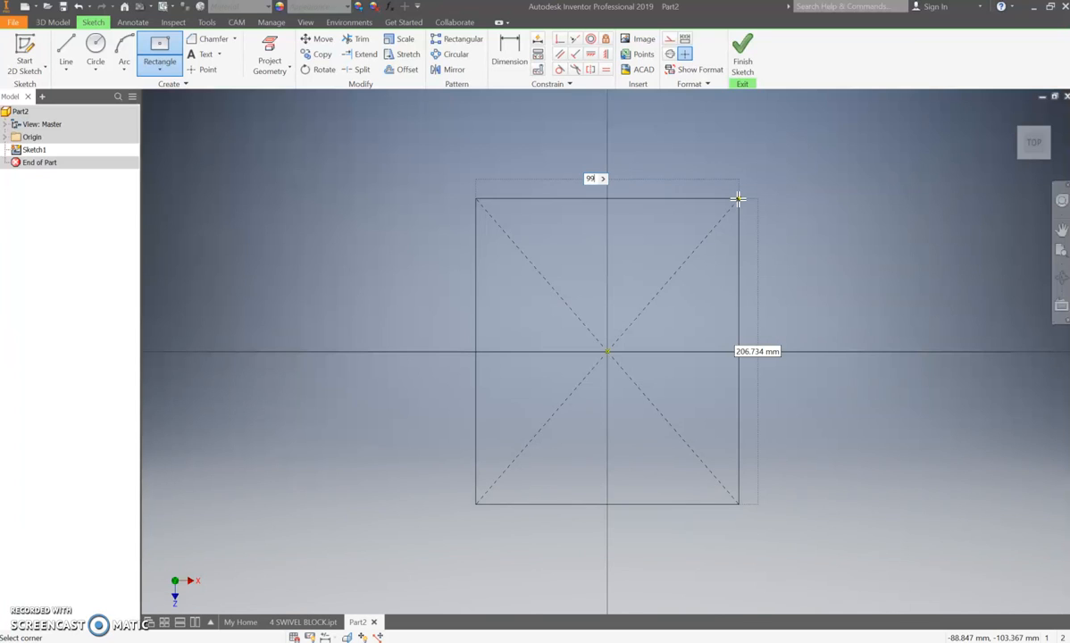
key("Tab")
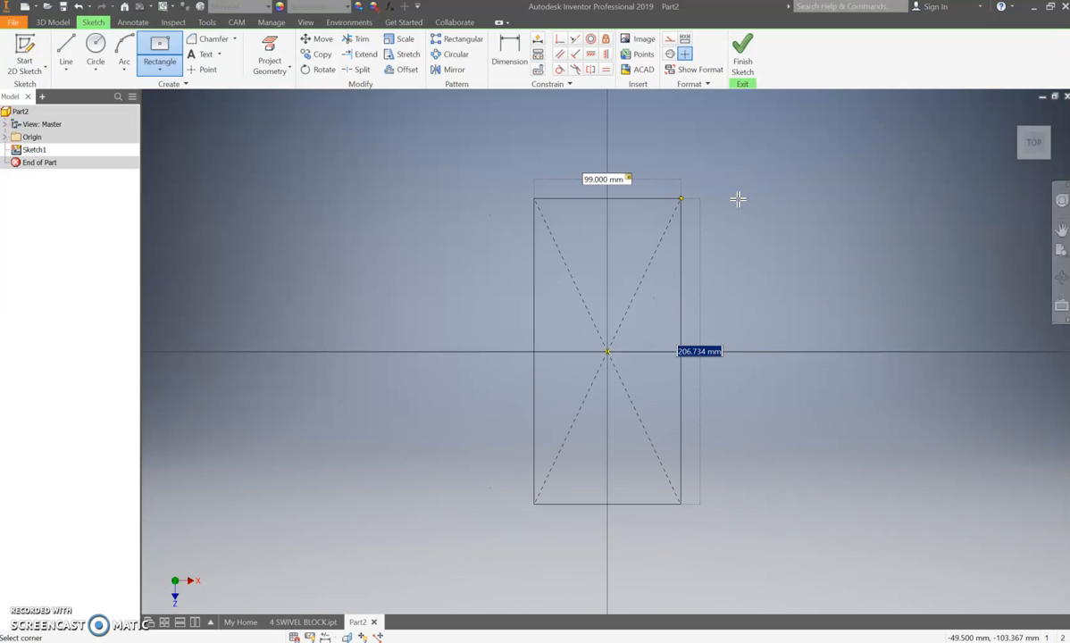
type("100")
key("Tab")
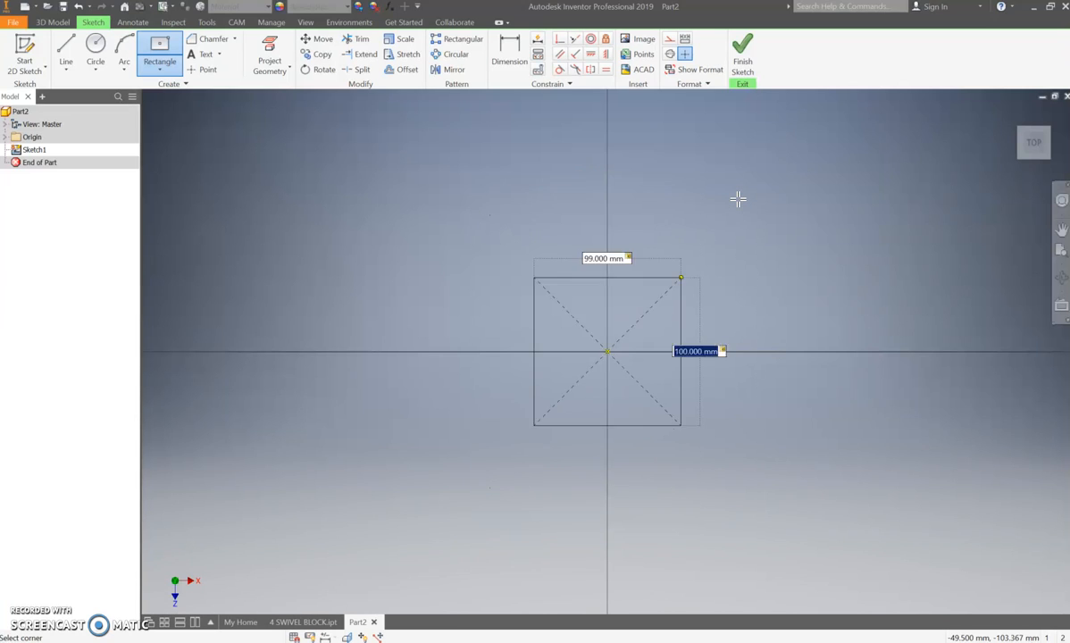
key("Return")
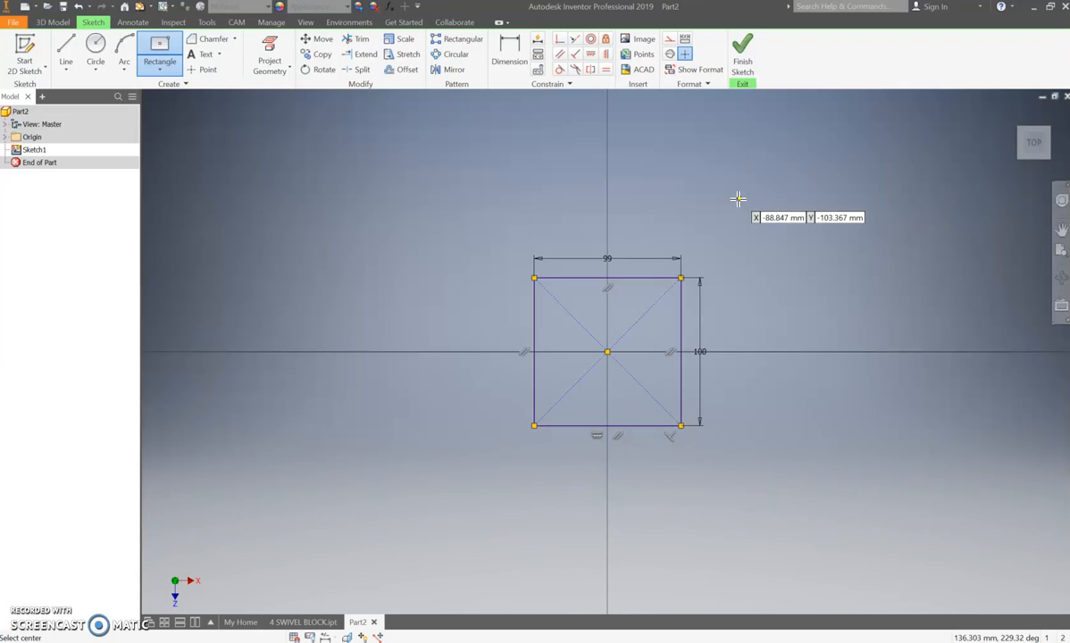
left_click(743, 61)
Step: Reopen the rectangle's sketch, add a 36 mm diameter circle centered on the origin, and finish the sketch
scroll(776, 420, "up", 4)
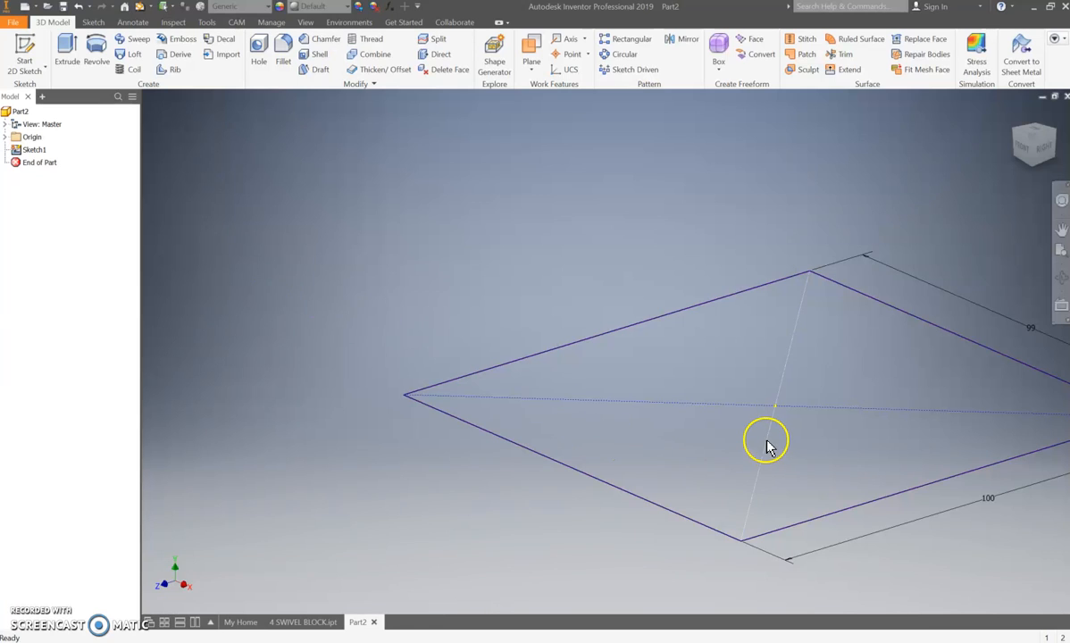
double_click(16, 152)
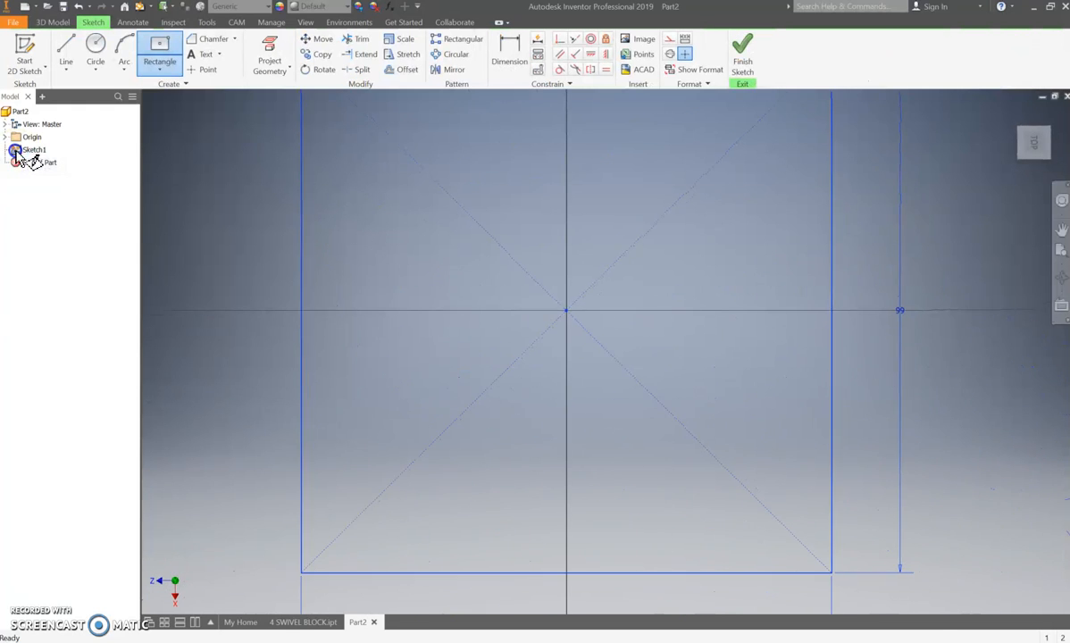
scroll(501, 366, "up", 3)
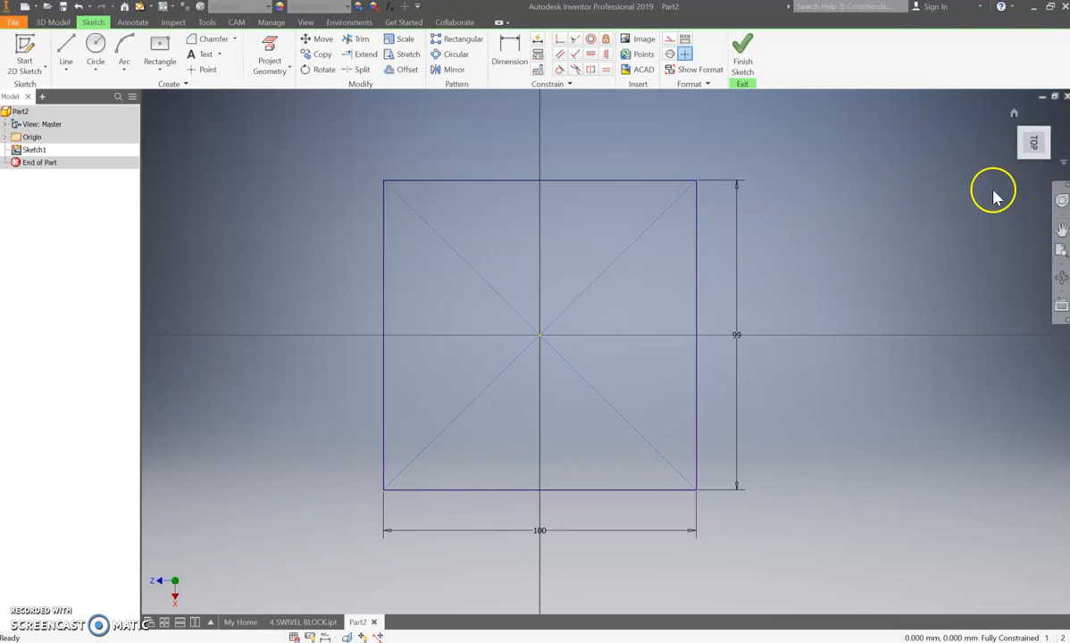
mouse_move(1062, 153)
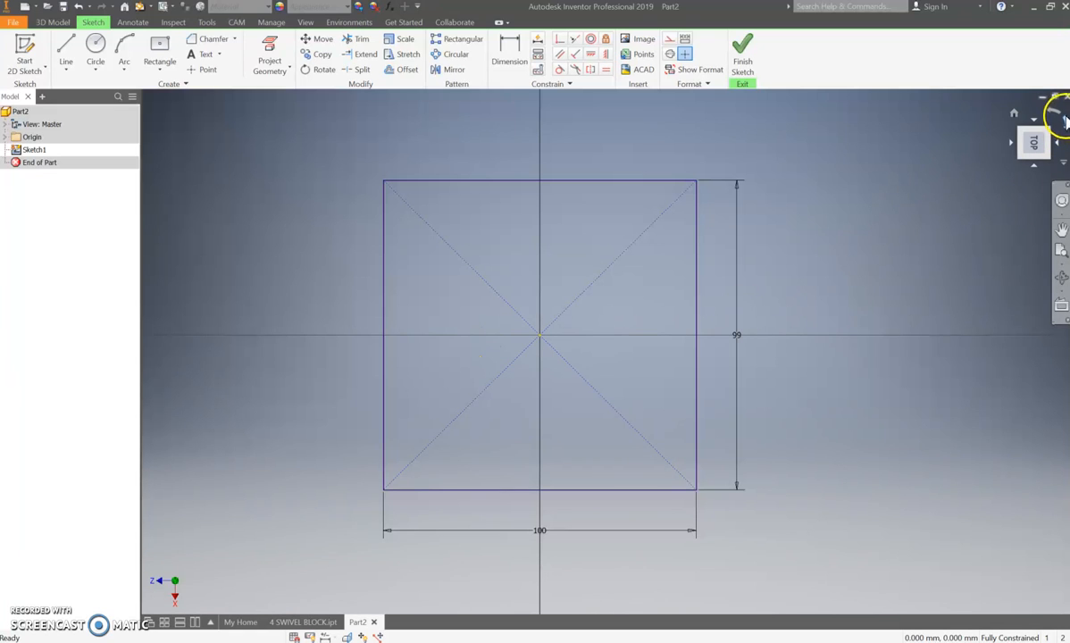
left_click(1057, 112)
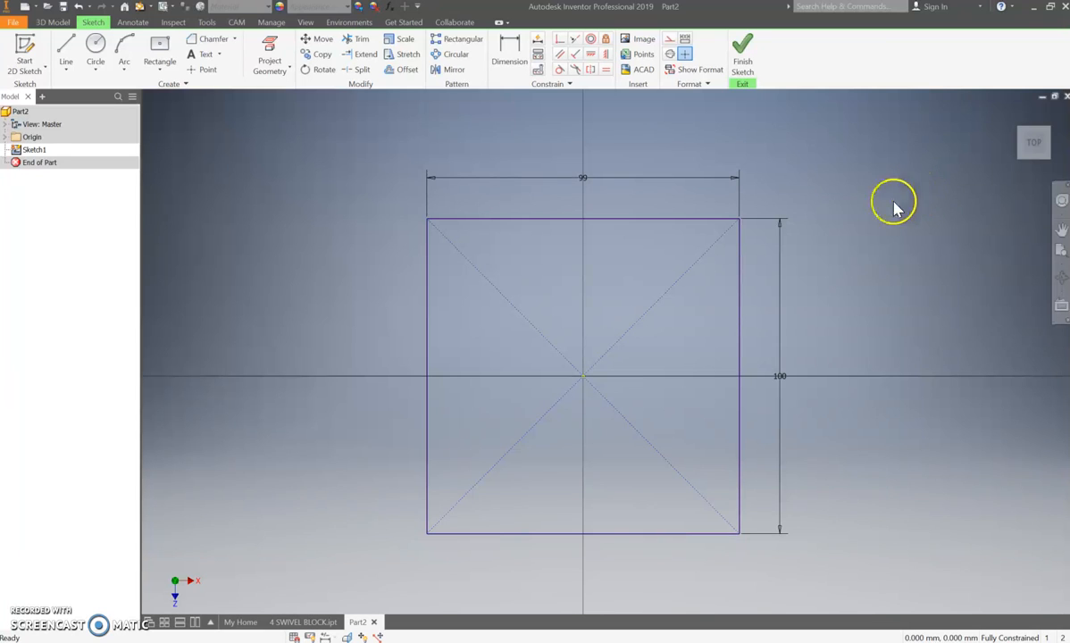
left_click(96, 46)
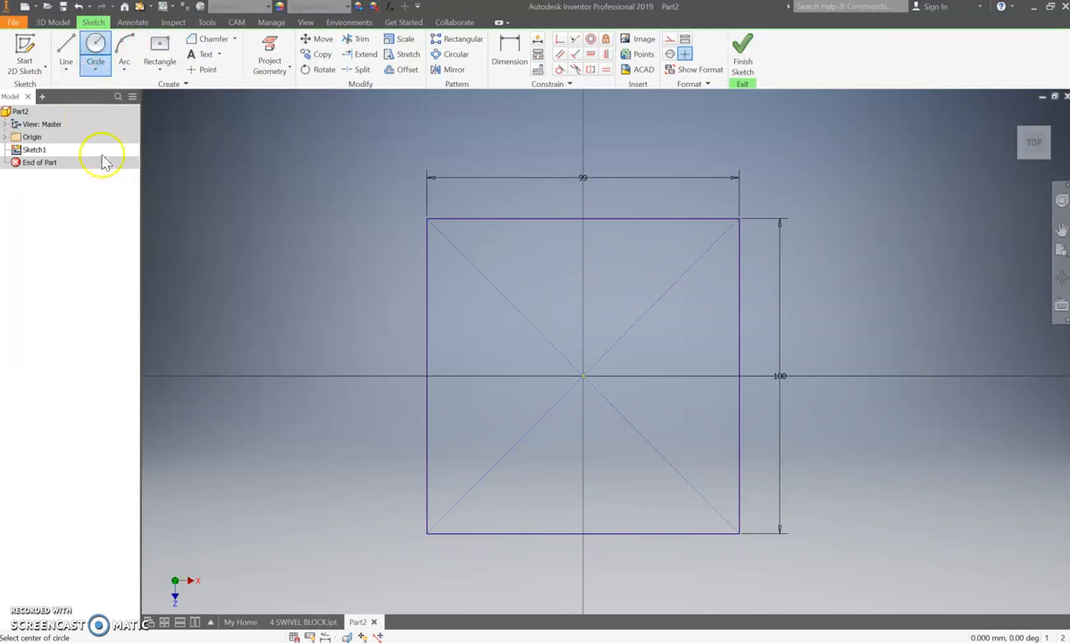
left_click(582, 376)
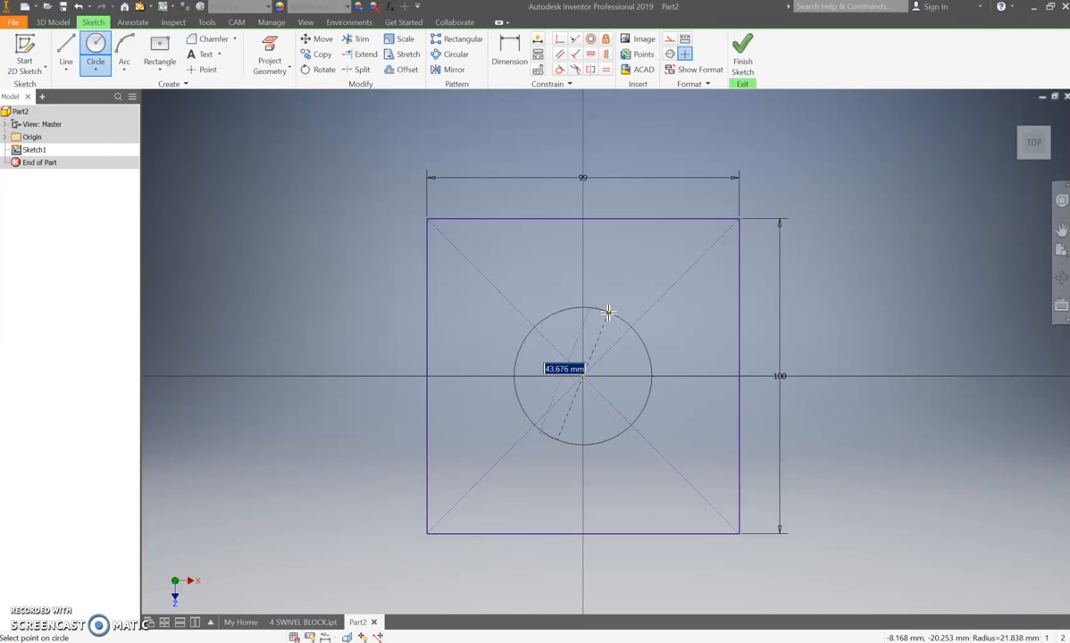
type("36")
key("Return")
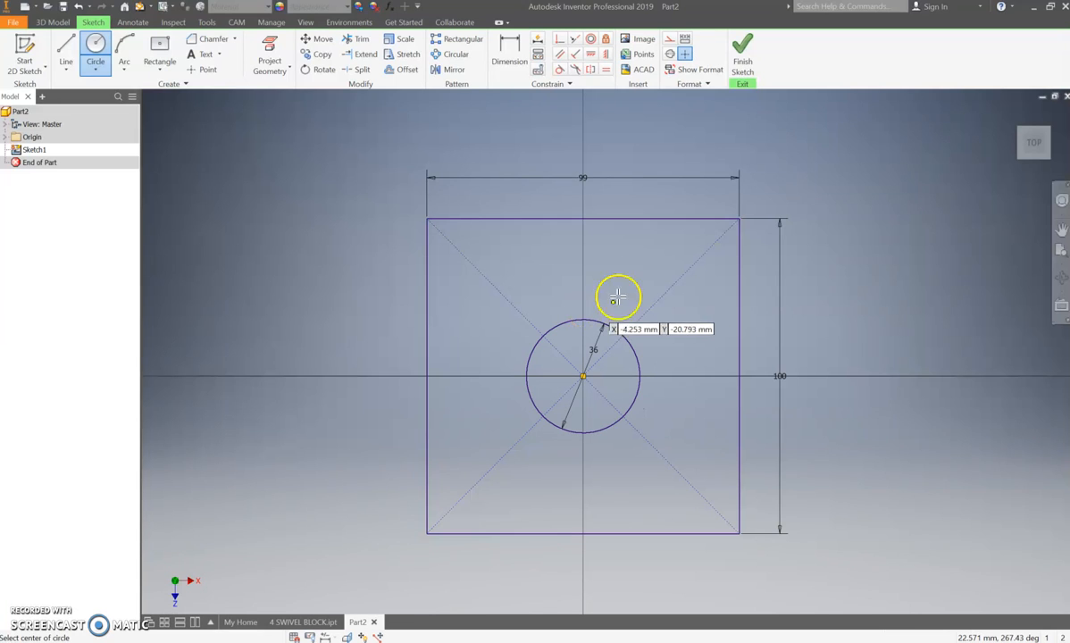
left_click(757, 85)
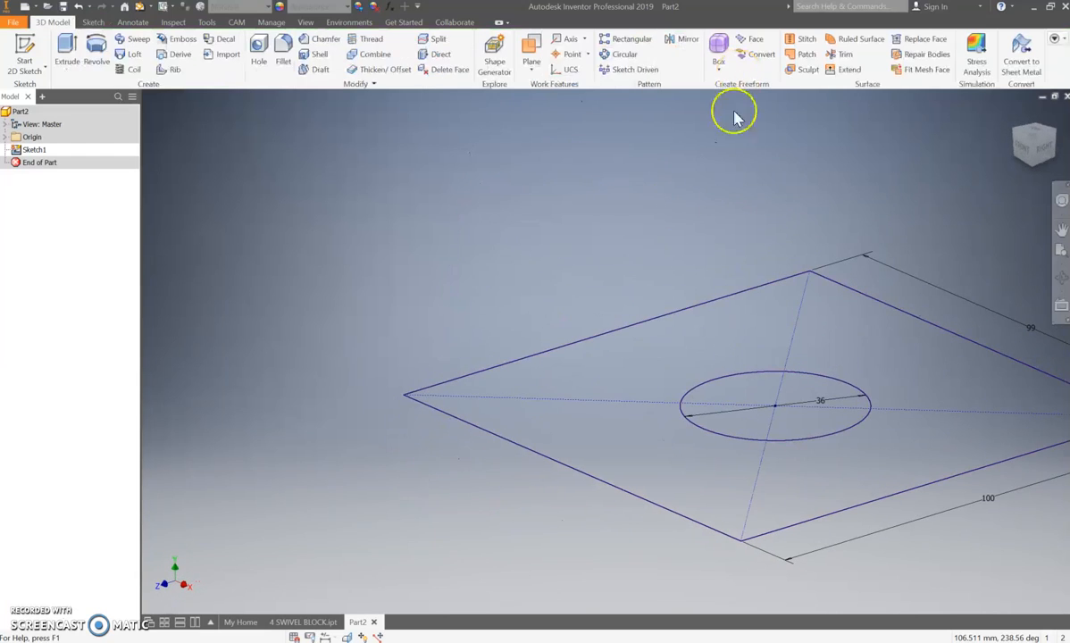
Step: Extrude the rectangular profile around the central circle upward by 39 mm, leaving the circle open as a through hole
left_click(69, 51)
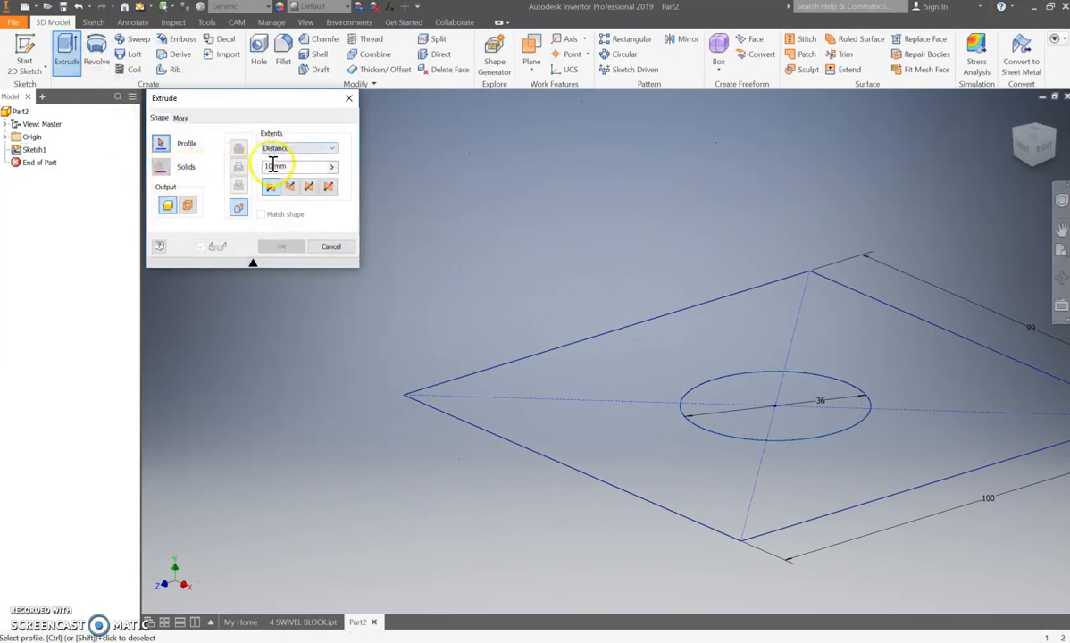
left_click_drag(291, 166, 268, 167)
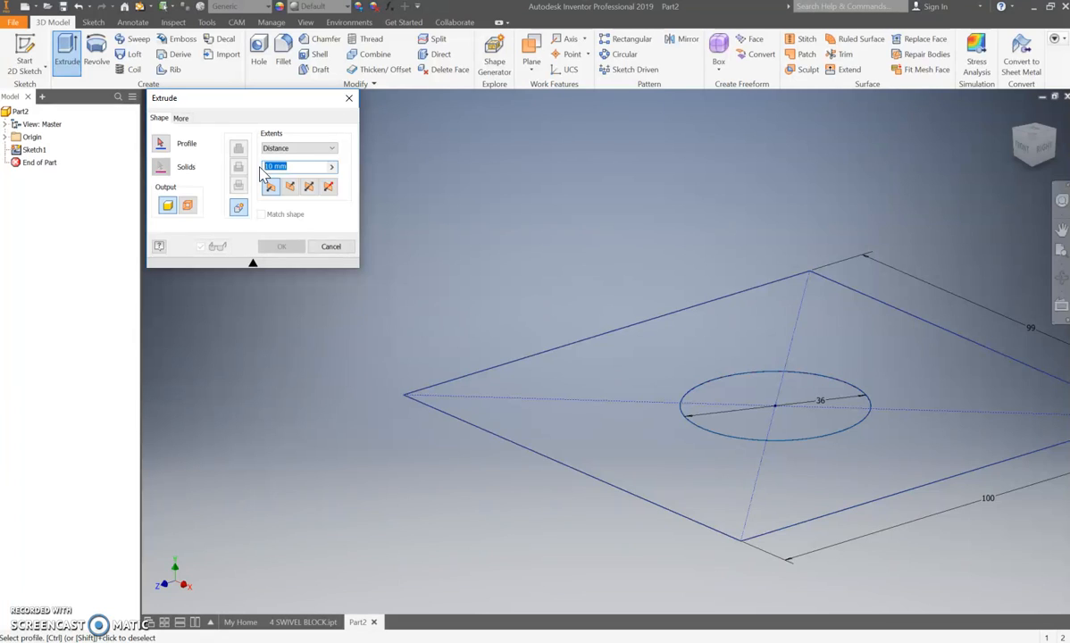
type("39")
left_click(289, 187)
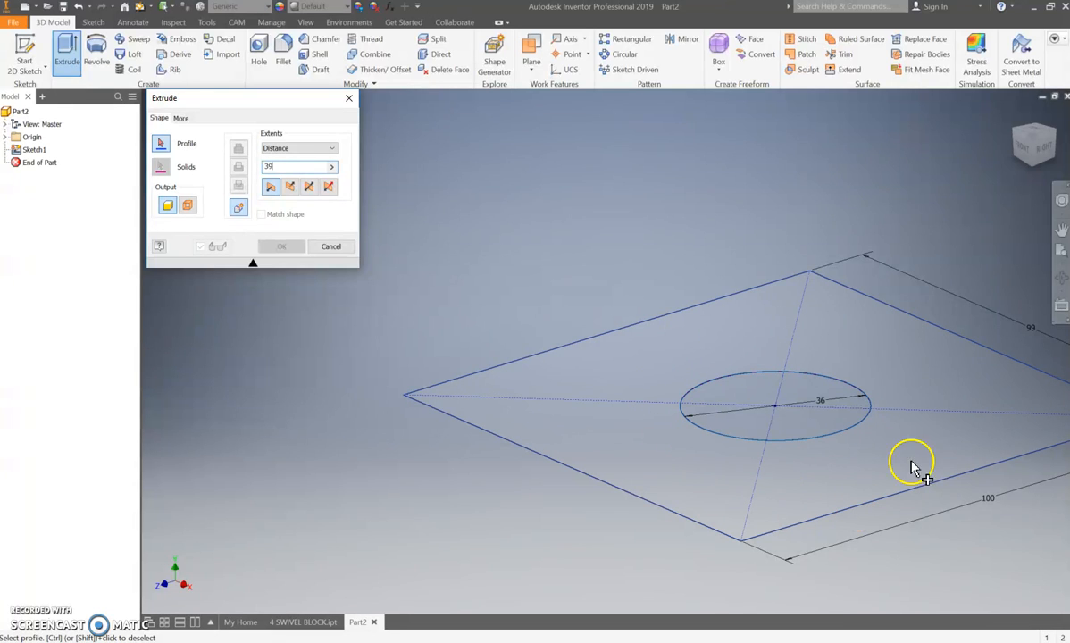
left_click(839, 339)
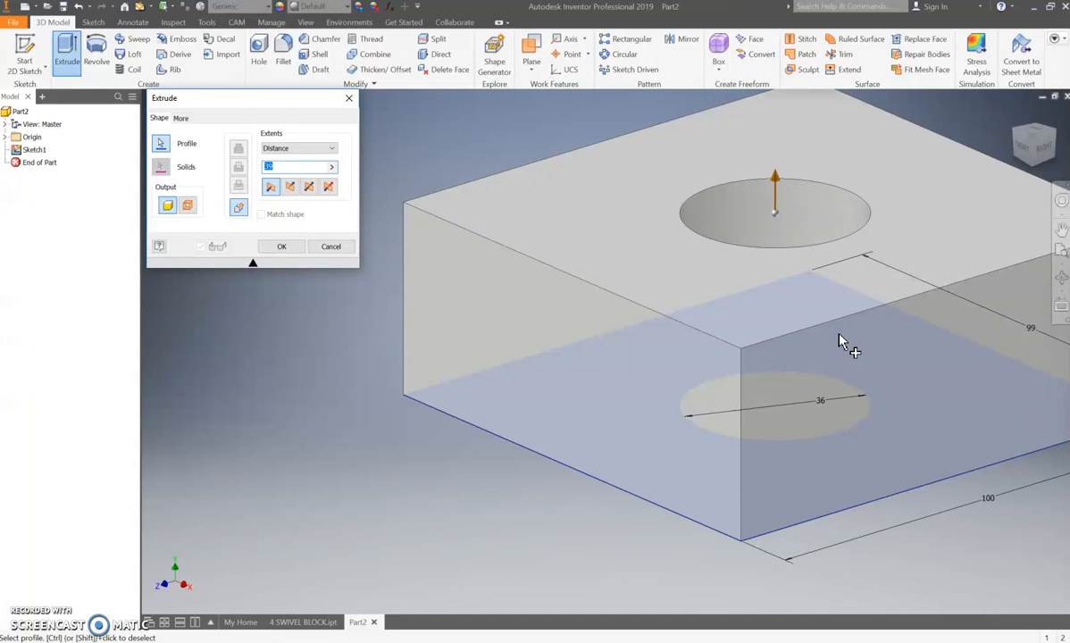
left_click(281, 245)
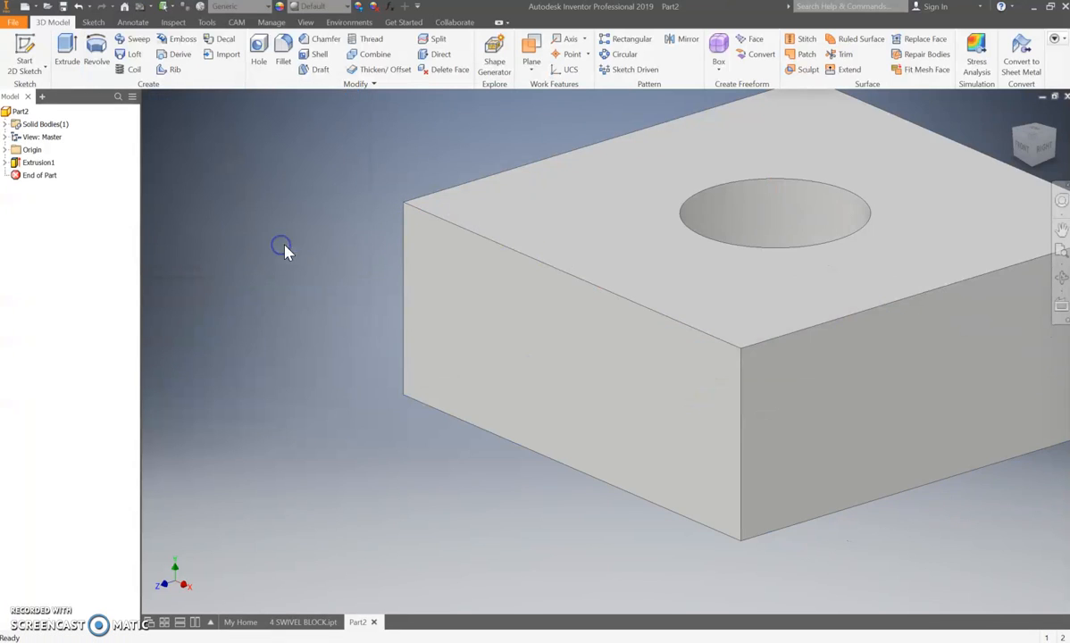
Step: Start a 2D sketch on the block's top face, with the top view rotated so the X axis is horizontal
scroll(380, 251, "down", 3)
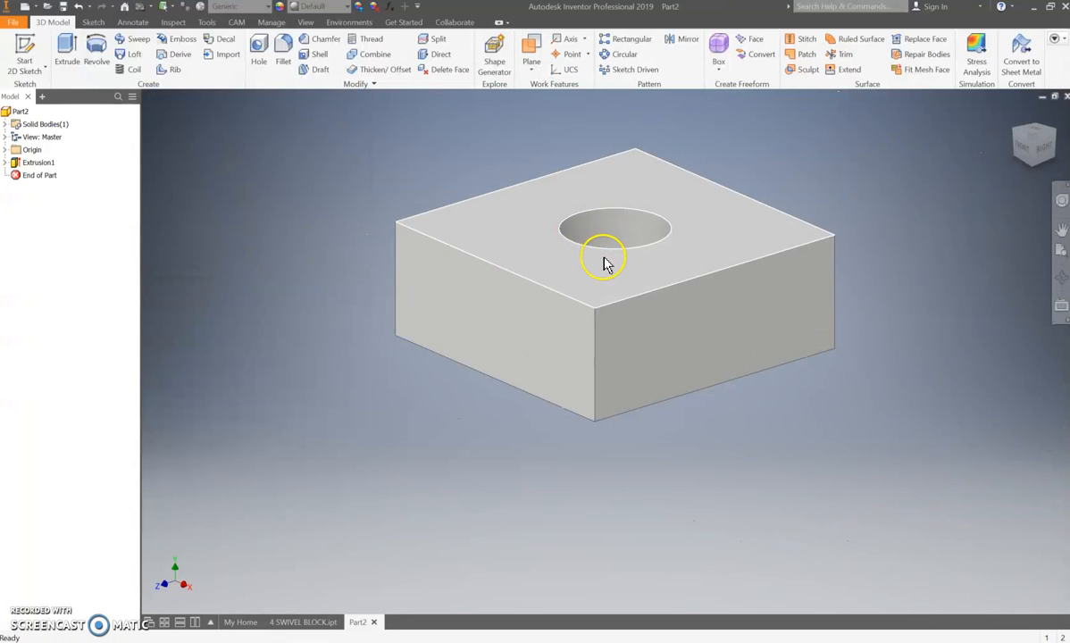
left_click(606, 184)
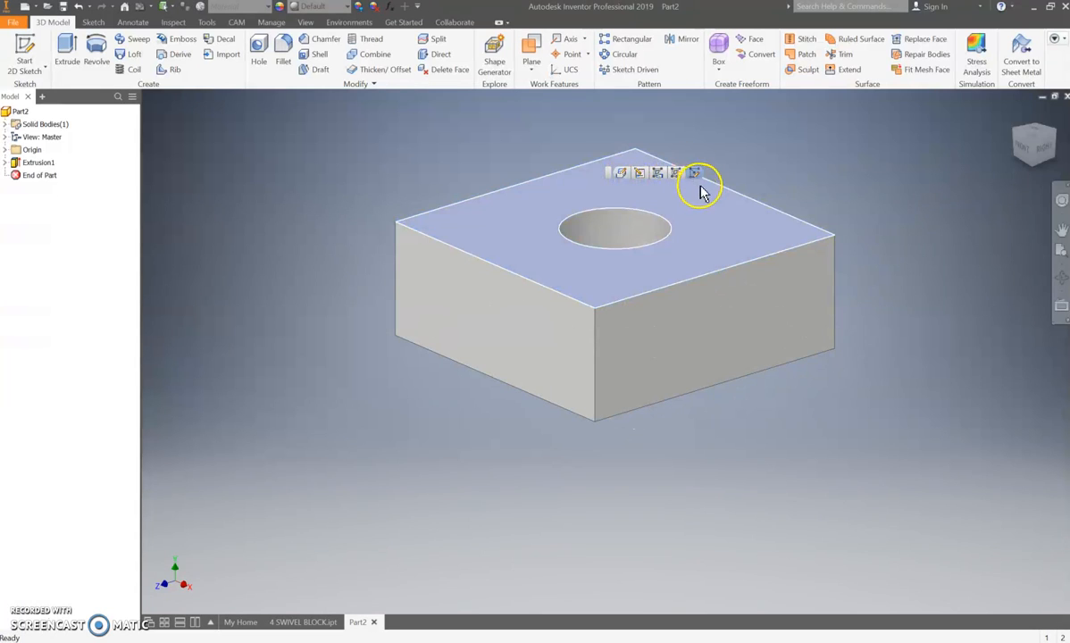
left_click(640, 174)
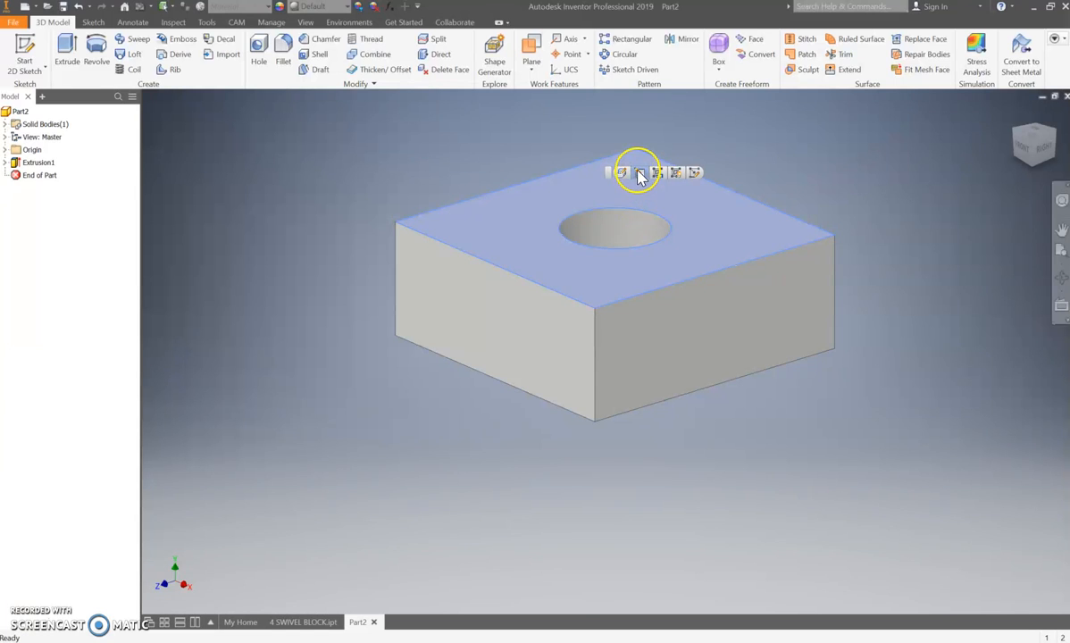
left_click(625, 174)
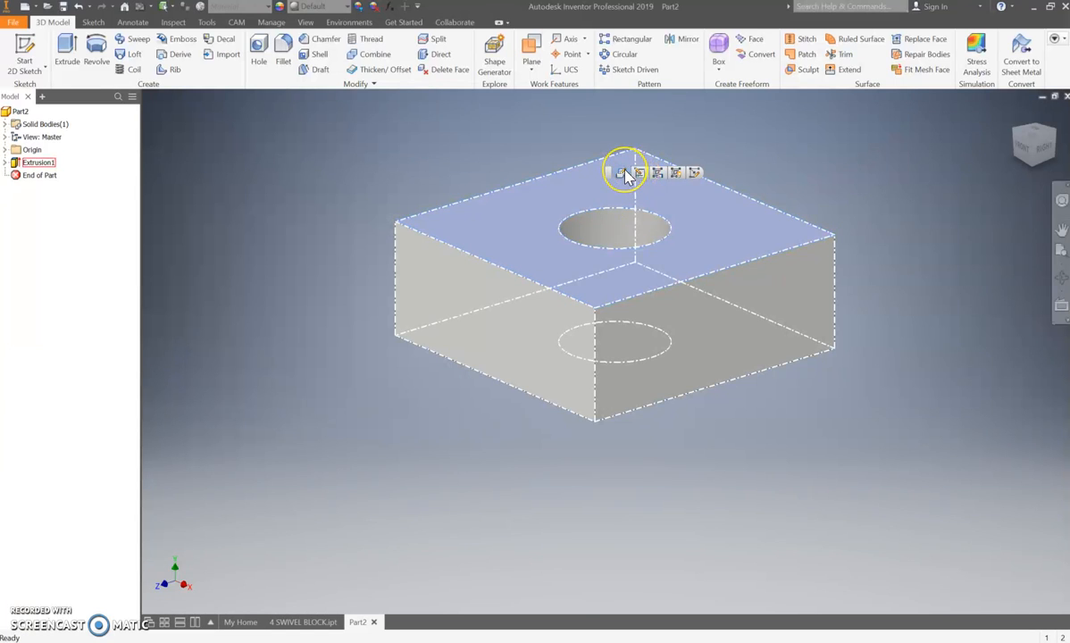
left_click(696, 174)
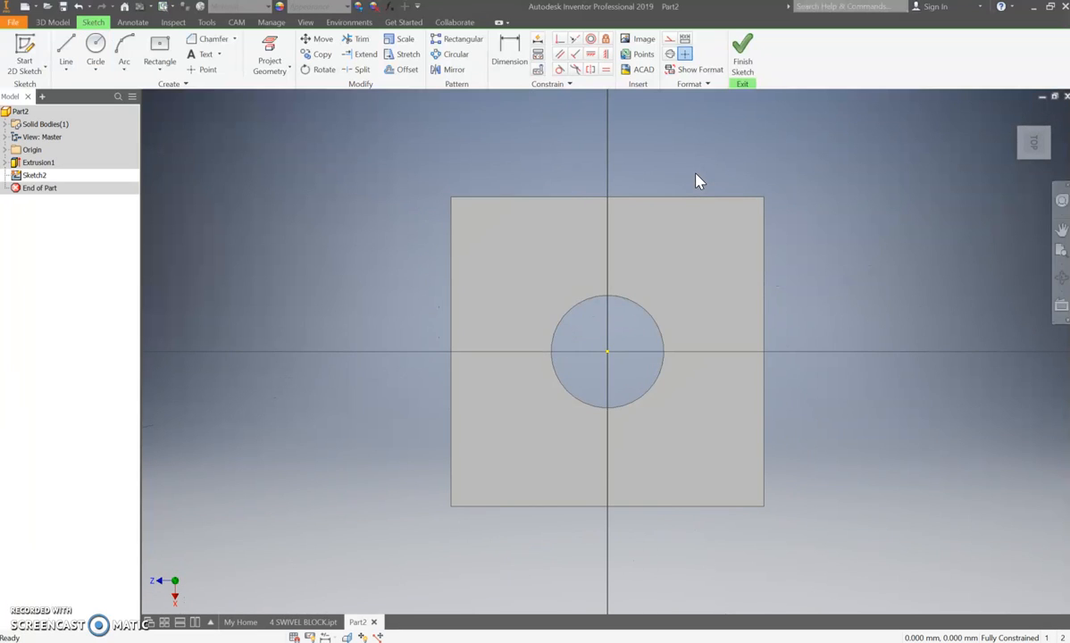
mouse_move(1017, 146)
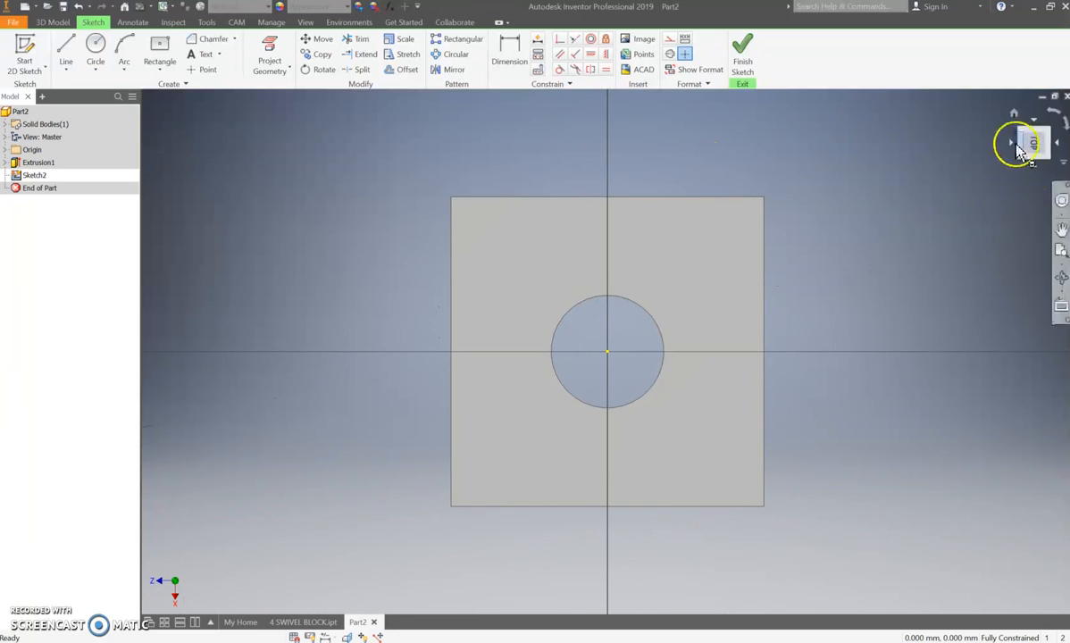
left_click(1055, 115)
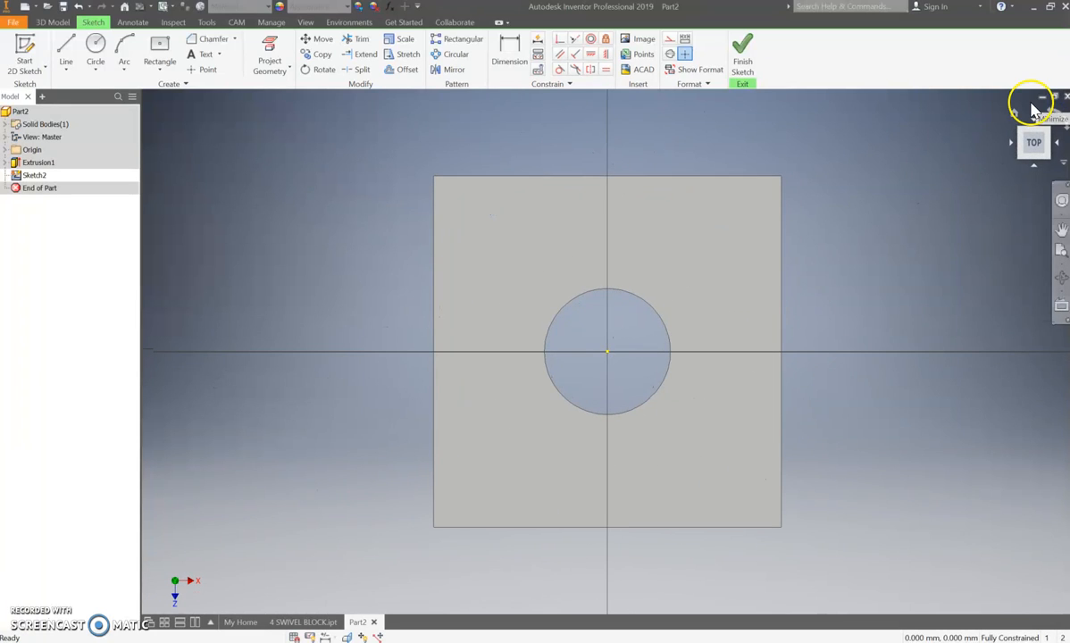
Step: Draw two concentric circles centered on the origin, 70 mm and 80 mm in diameter, and finish the sketch
left_click(96, 46)
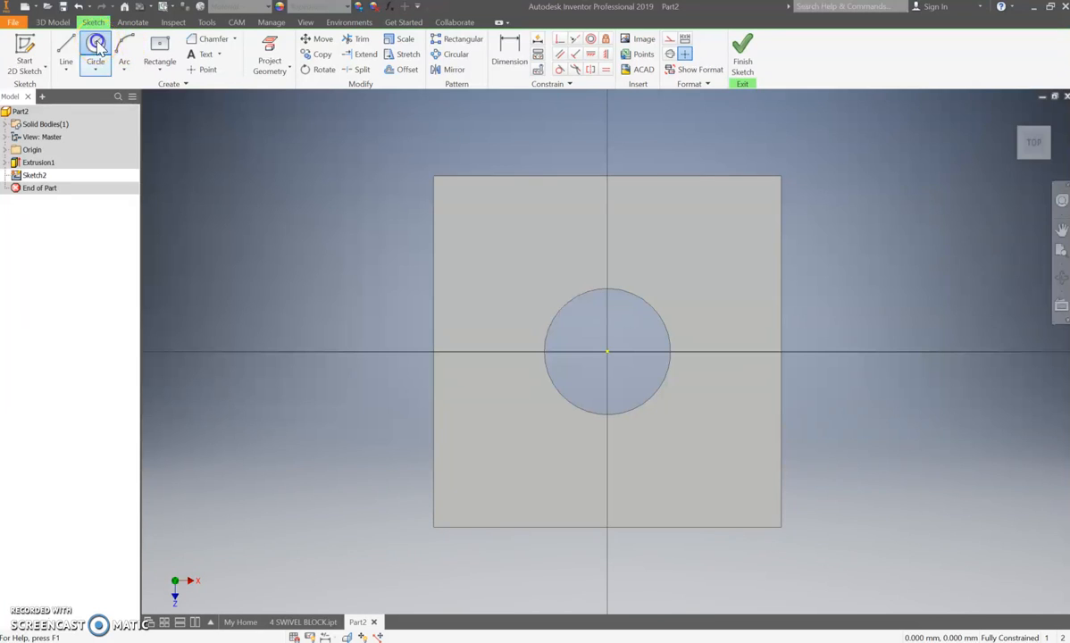
left_click(606, 351)
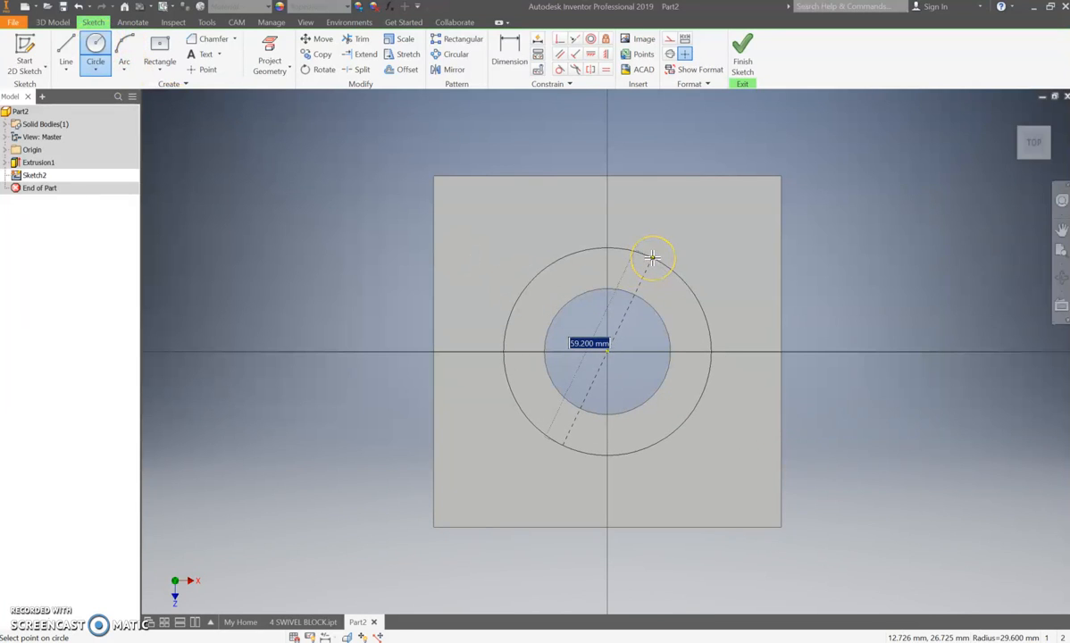
type("70")
key("Return")
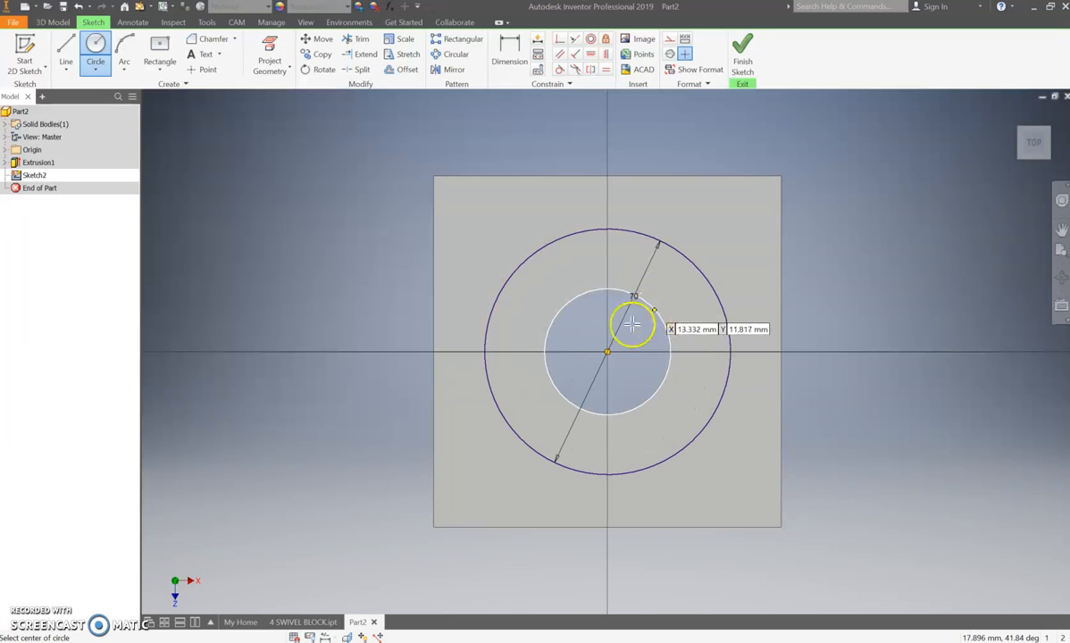
left_click(607, 353)
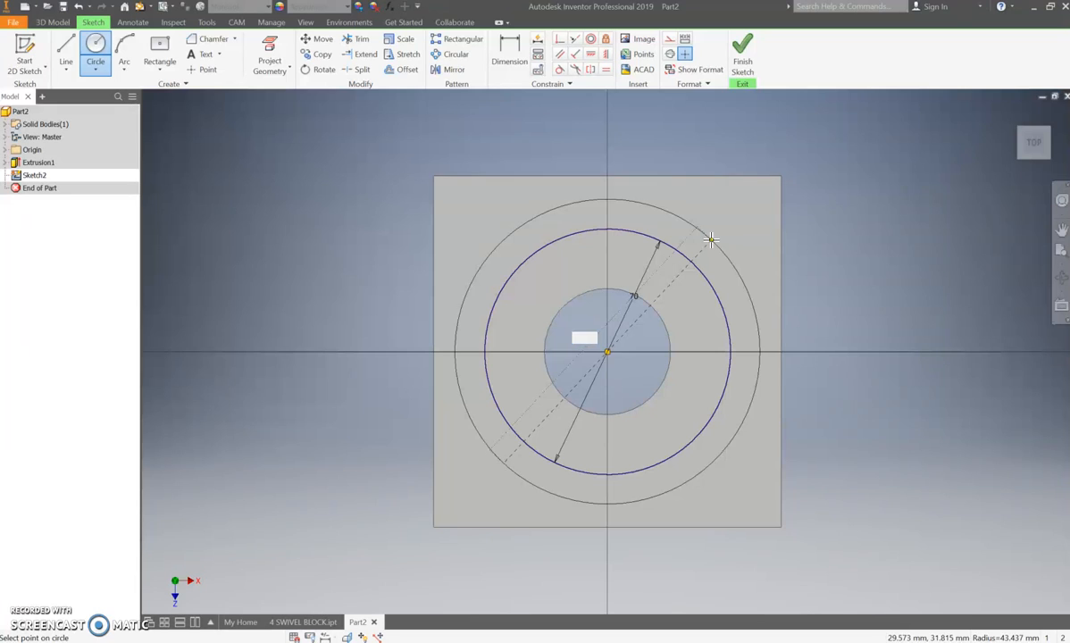
type("80")
key("Return")
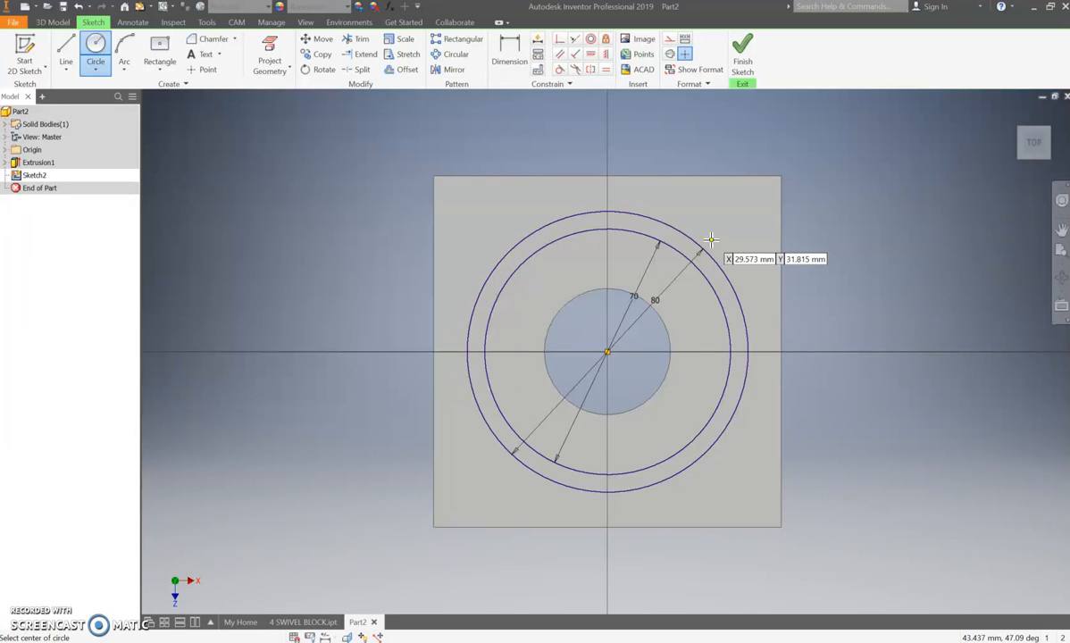
left_click(743, 59)
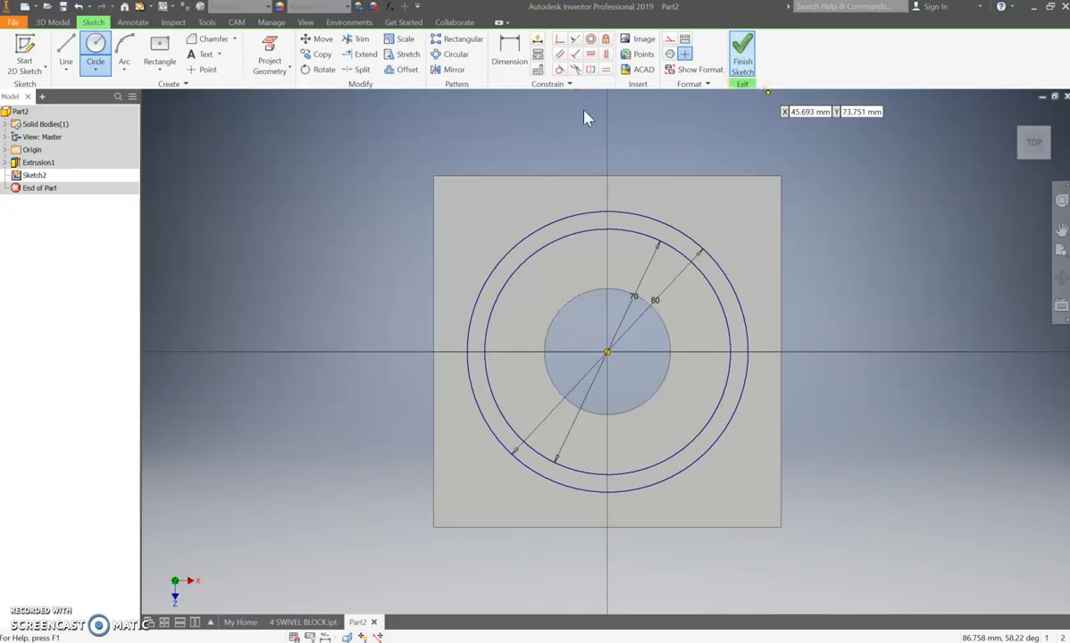
Step: Extrude the ring between the 70 mm and 80 mm circles 6 mm upward, joined to the block
left_click(67, 49)
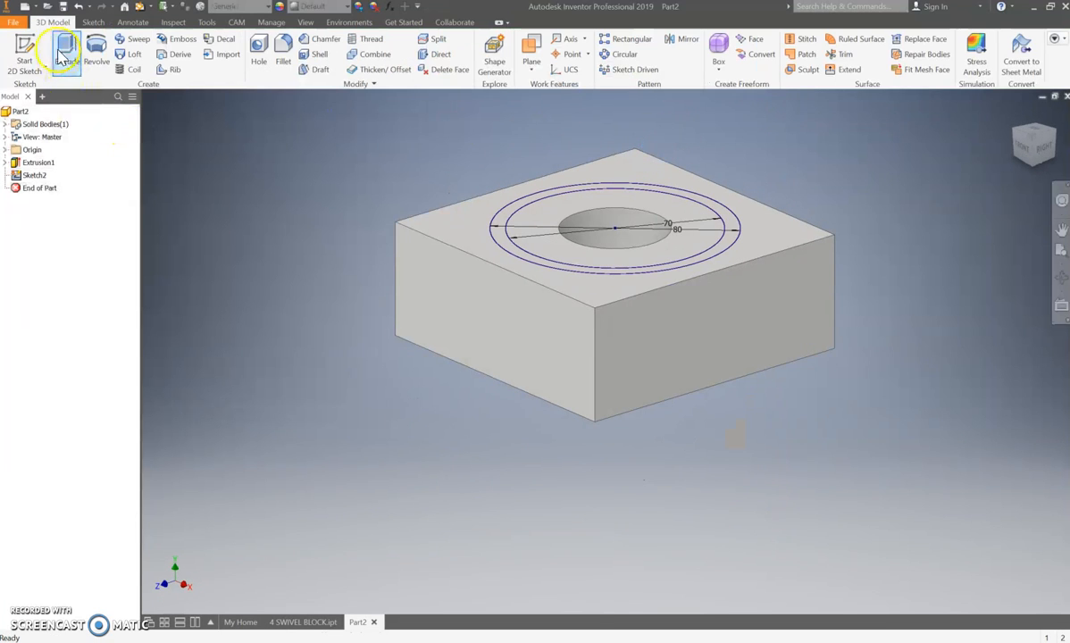
left_click(528, 202)
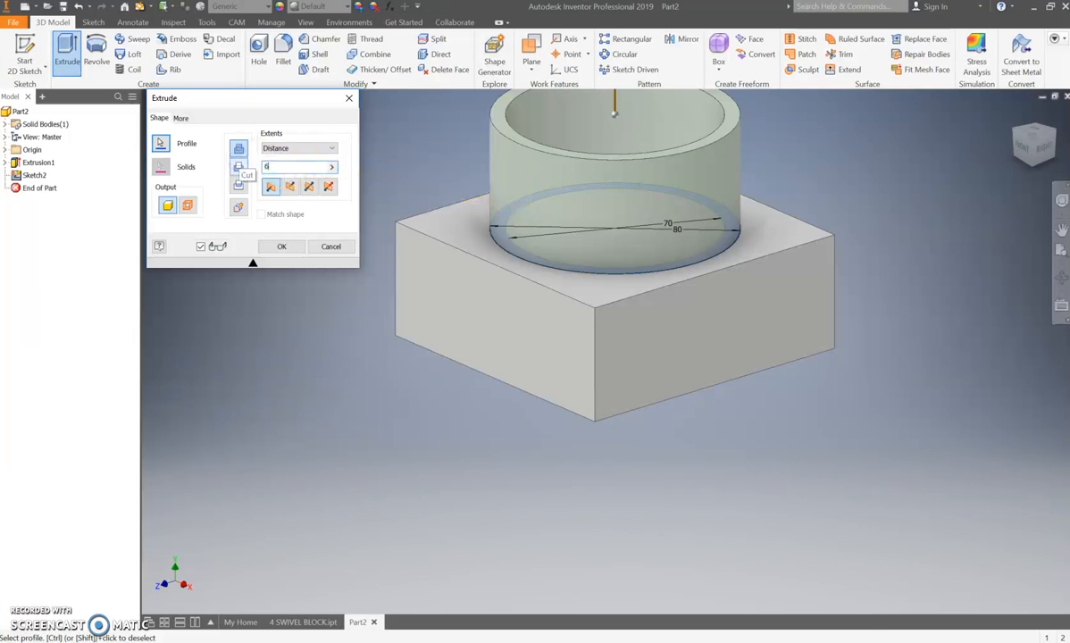
left_click(239, 167)
left_click(286, 246)
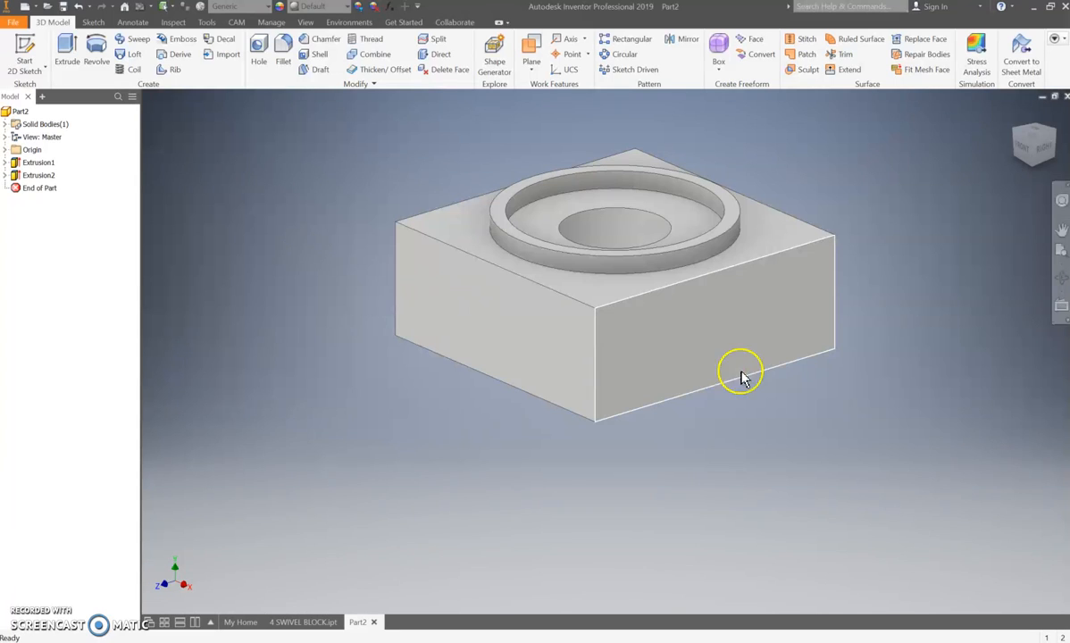
Step: Start a sketch on the block's right side face and draw a 25 mm diameter circle centered about 14 mm above the bottom edge
left_click(704, 326)
left_click(792, 311)
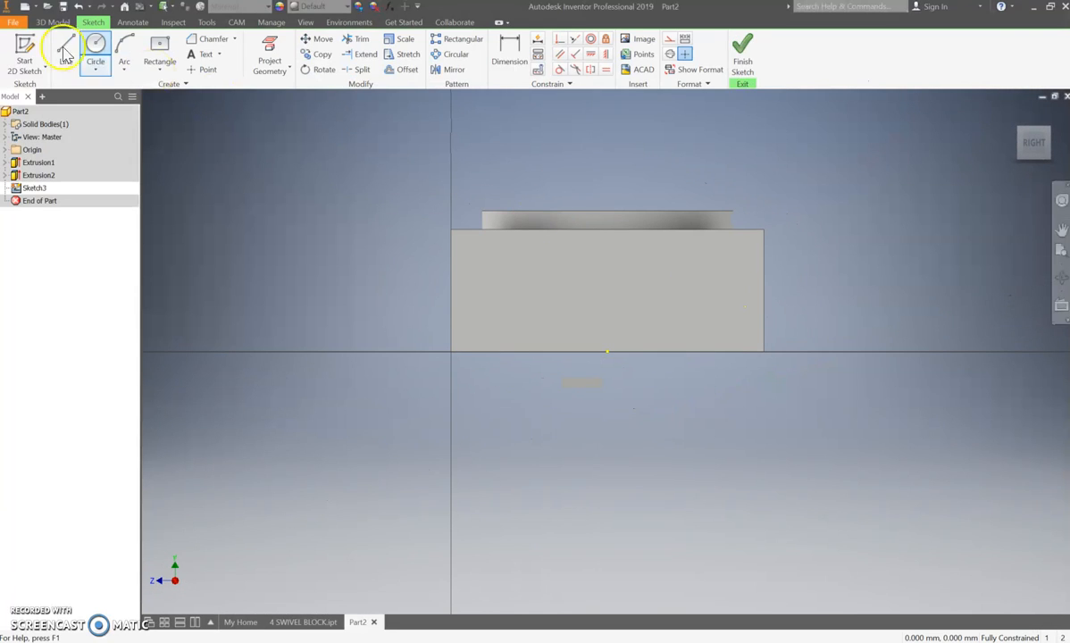
left_click(95, 47)
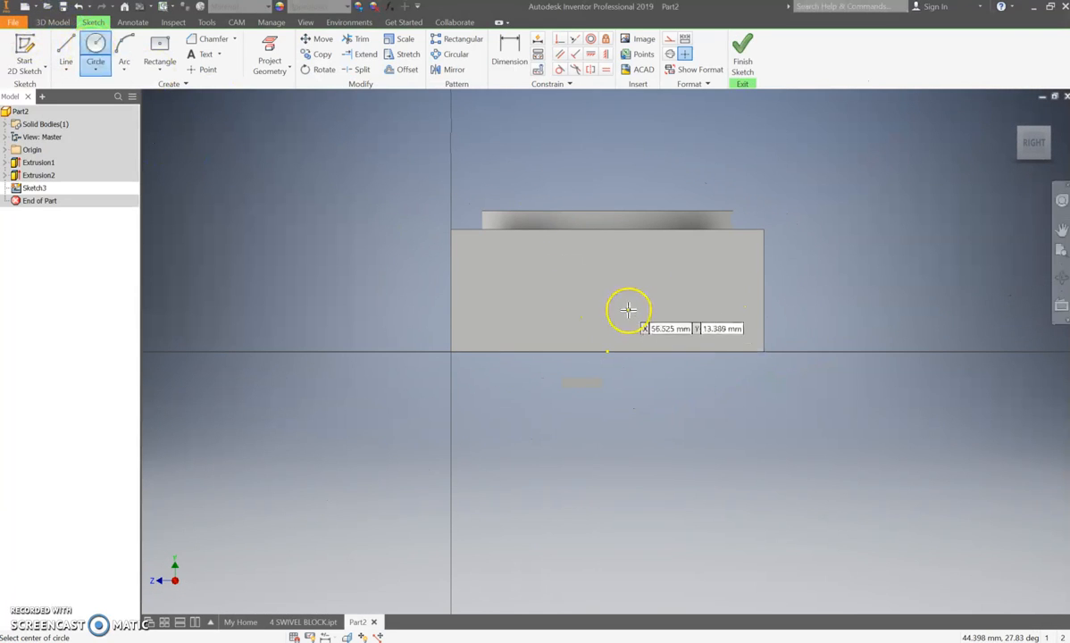
left_click(643, 306)
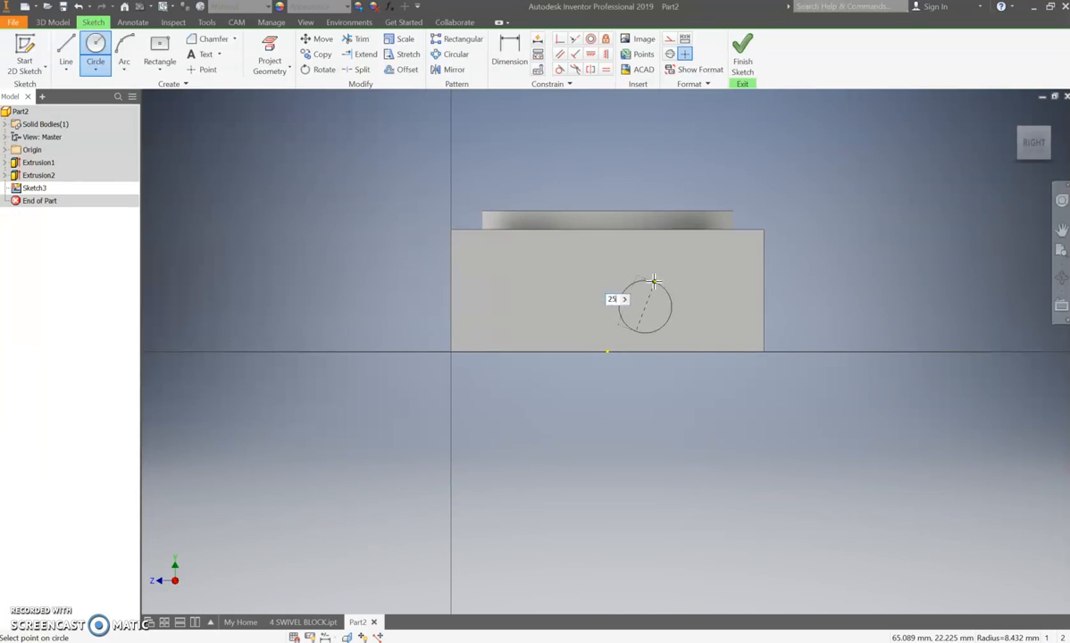
type("25")
key("Return")
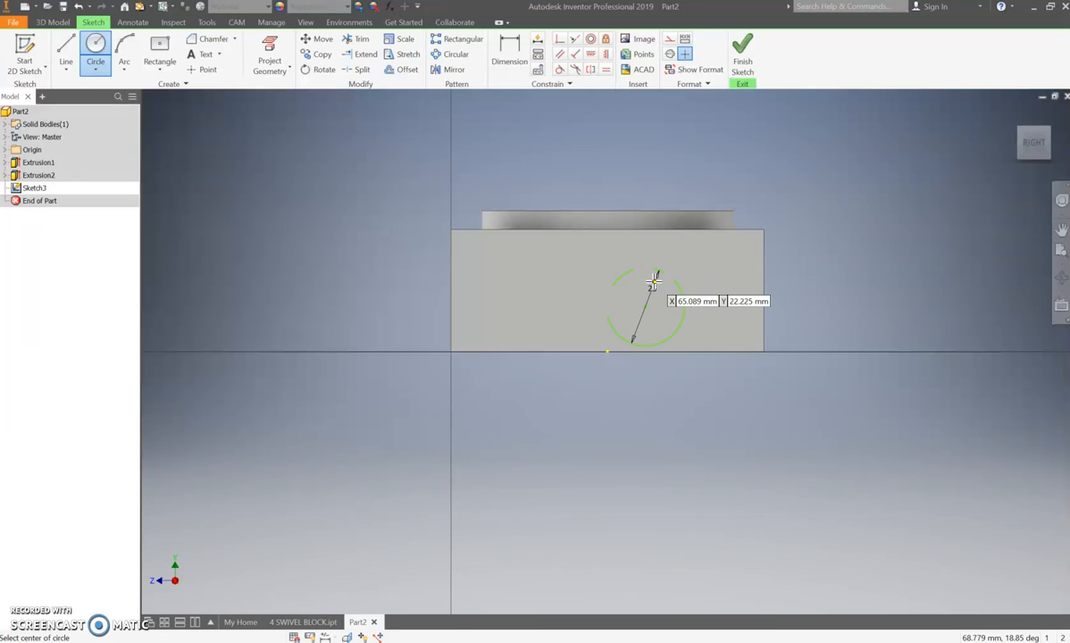
key("Escape")
Step: Align the circle's center vertically with the midpoint of the side face's bottom edge
left_click(603, 54)
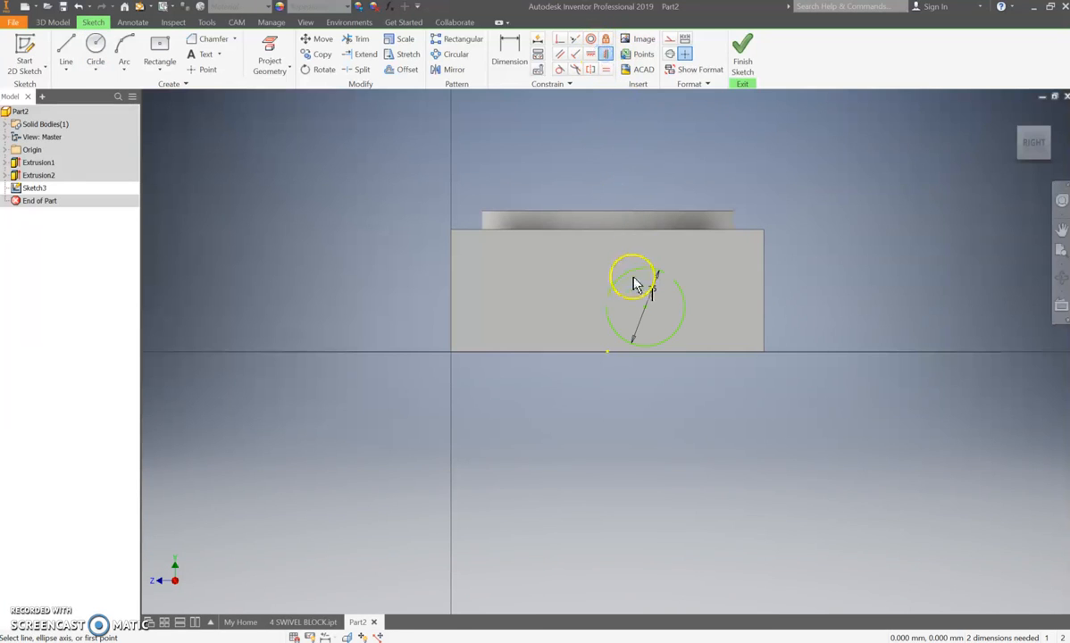
left_click(644, 309)
left_click(608, 355)
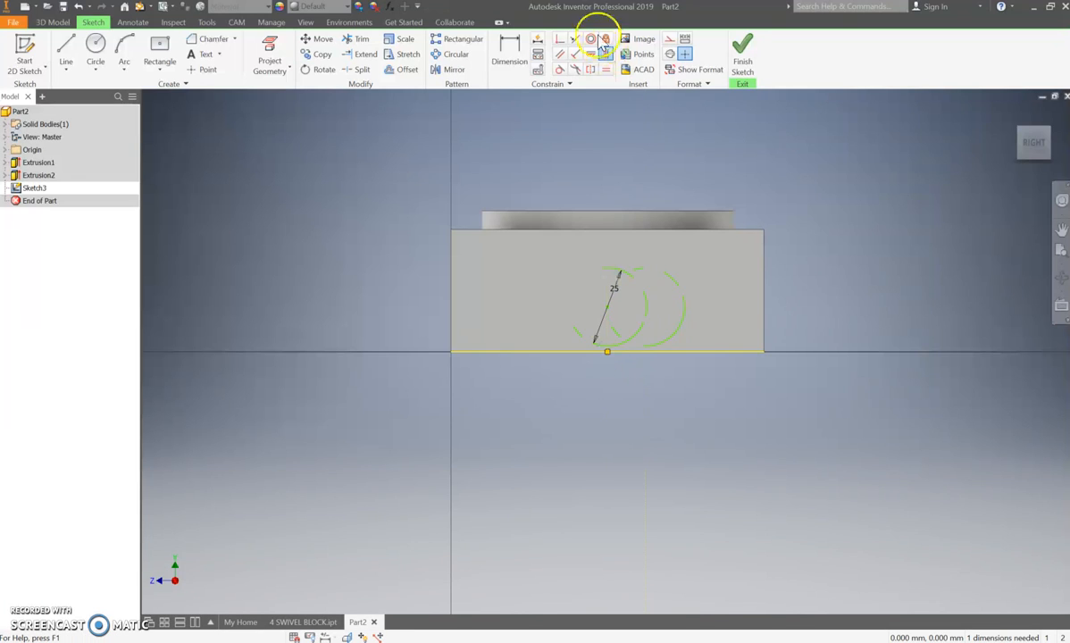
Step: Dimension the circle's center 20 mm above the block's bottom edge and finish the sketch
left_click(515, 59)
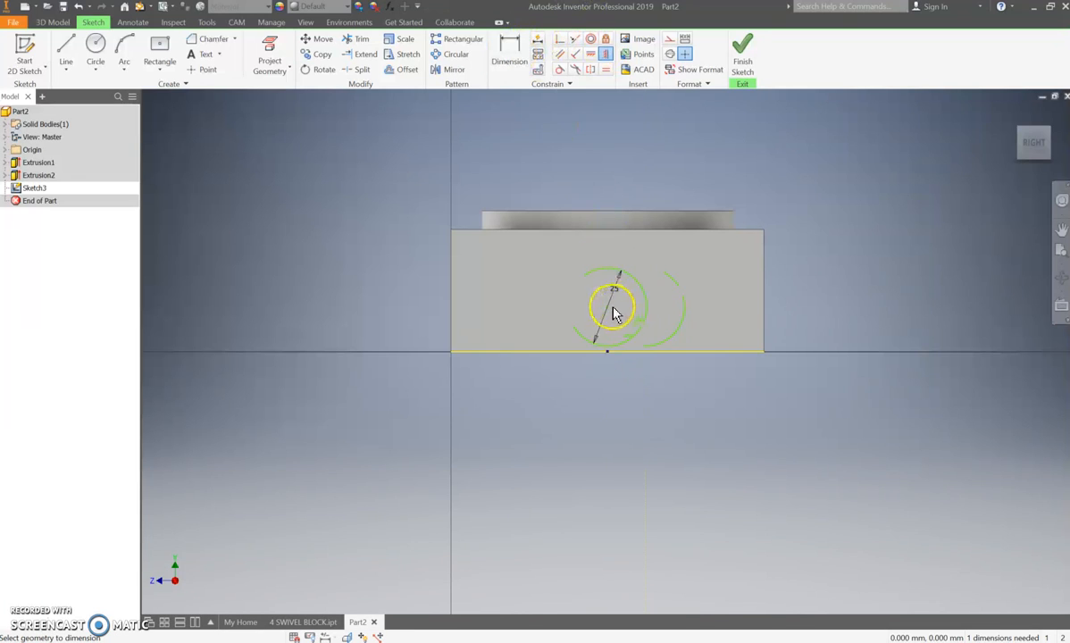
left_click(606, 351)
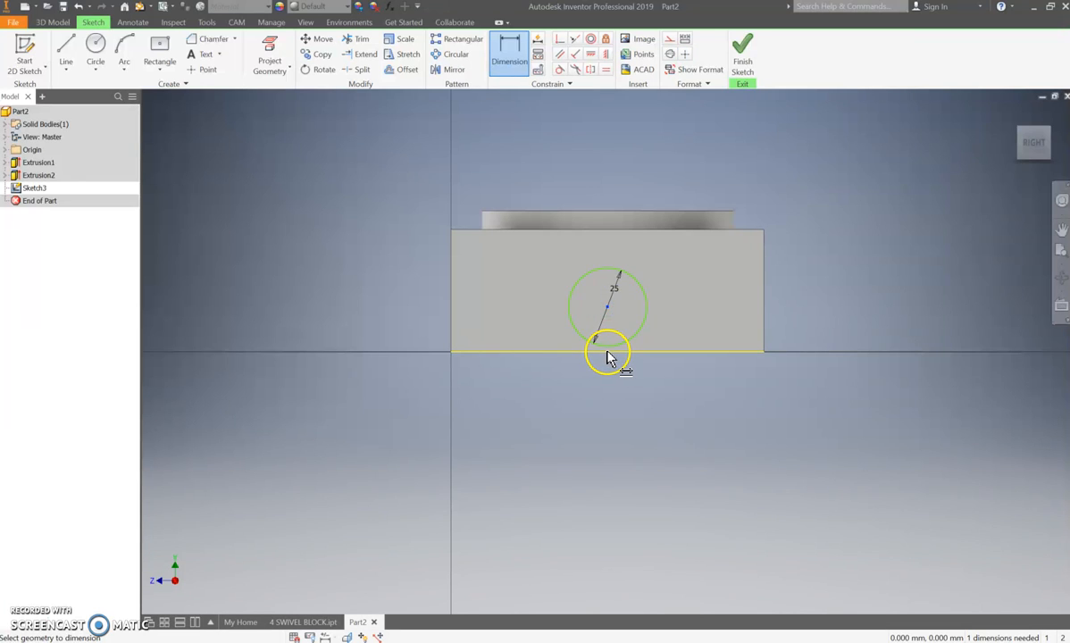
left_click(619, 353)
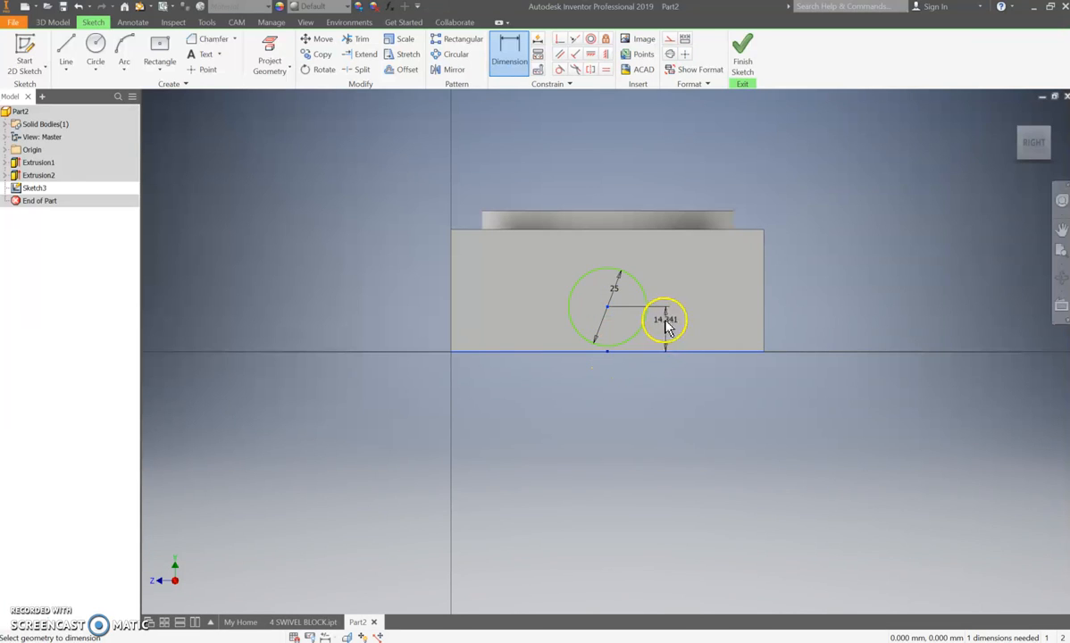
left_click(698, 319)
type("20")
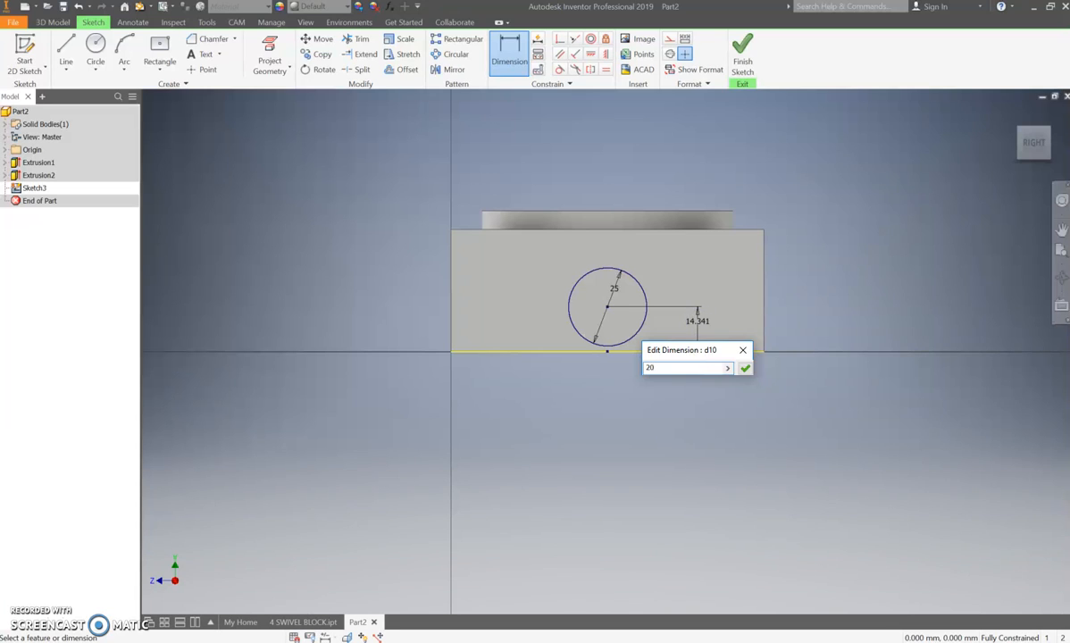
key("Return")
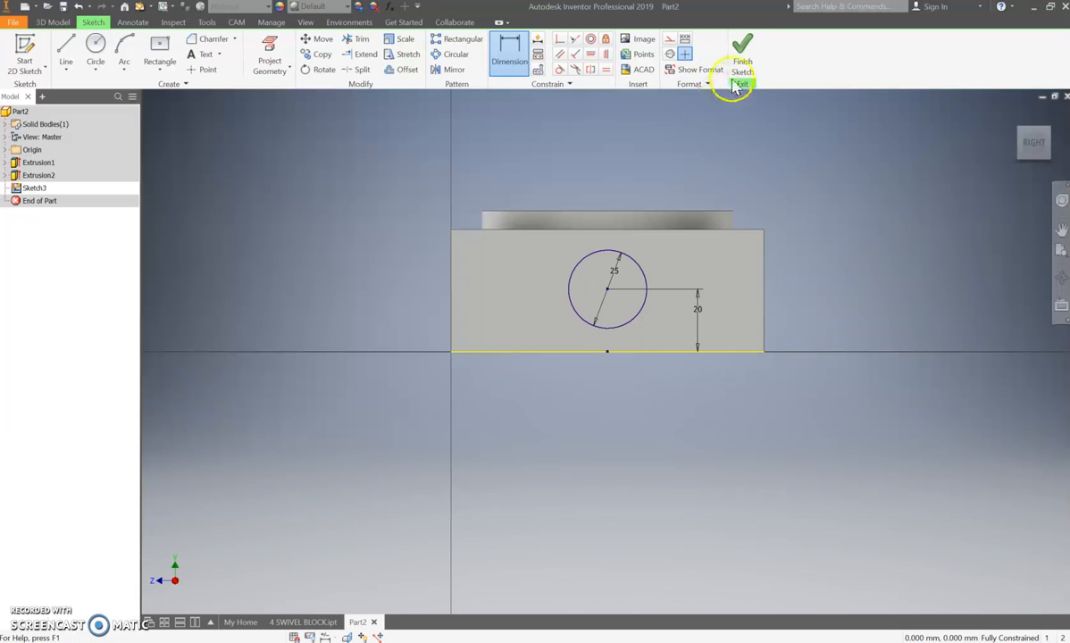
key("F6")
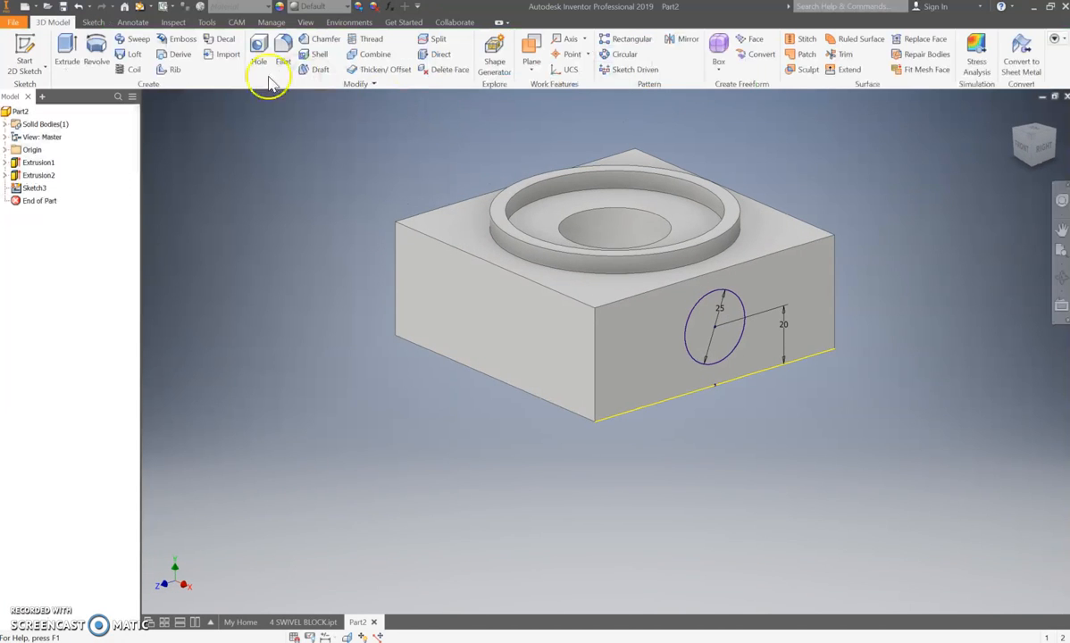
Step: Extrude the 25 mm circle outward by 10 mm to form a round boss on the right side face
left_click(66, 51)
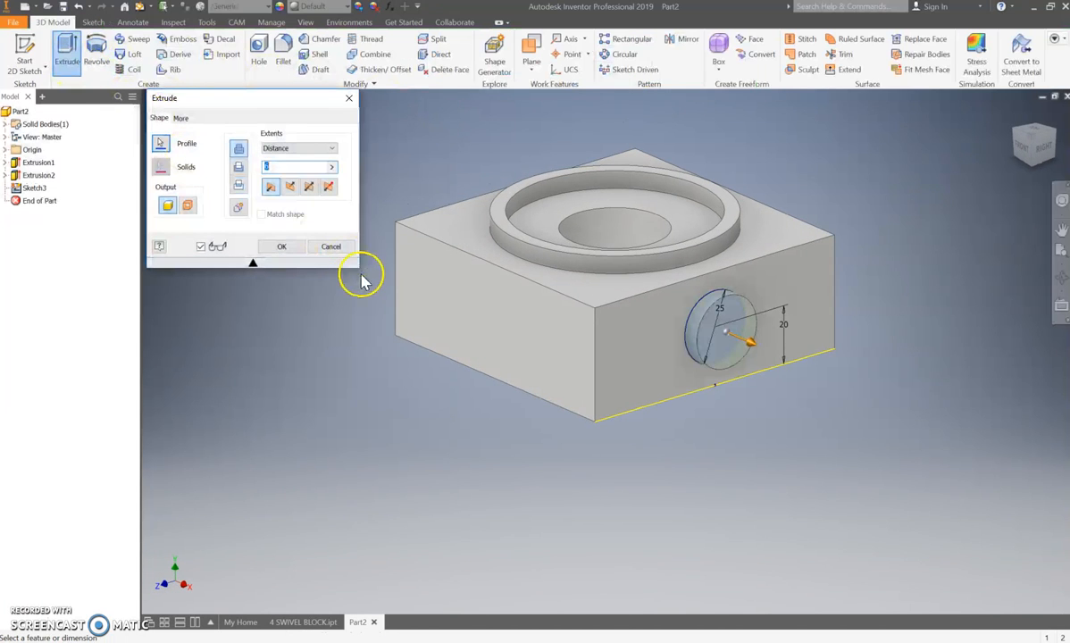
type("10")
key("Return")
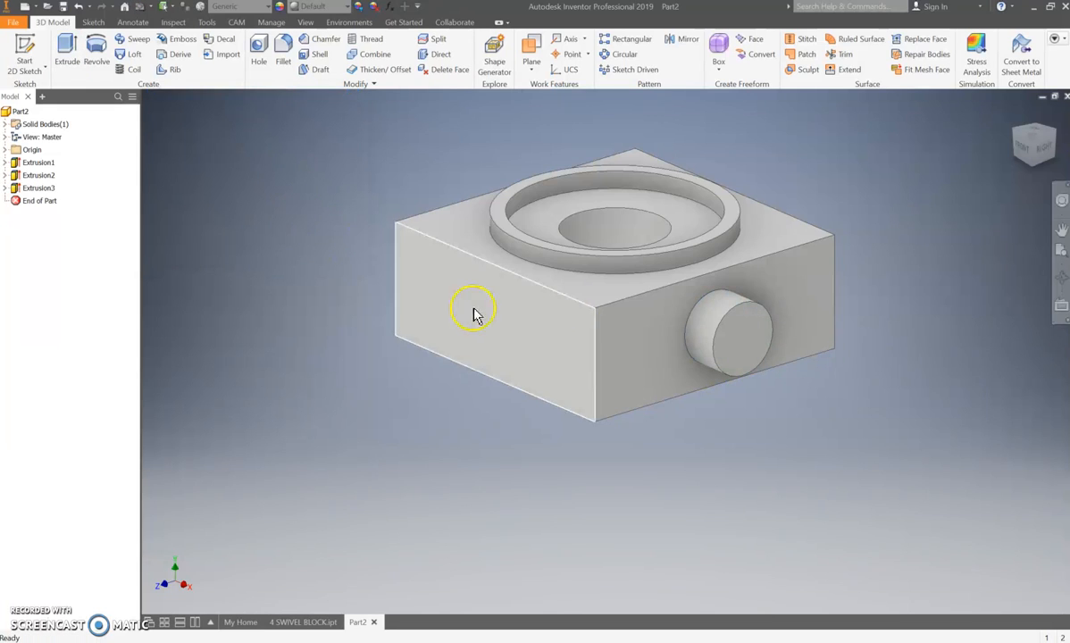
Step: Sketch a 20 mm diameter circle concentric with the round boss on its end face and finish the sketch
left_click(747, 323)
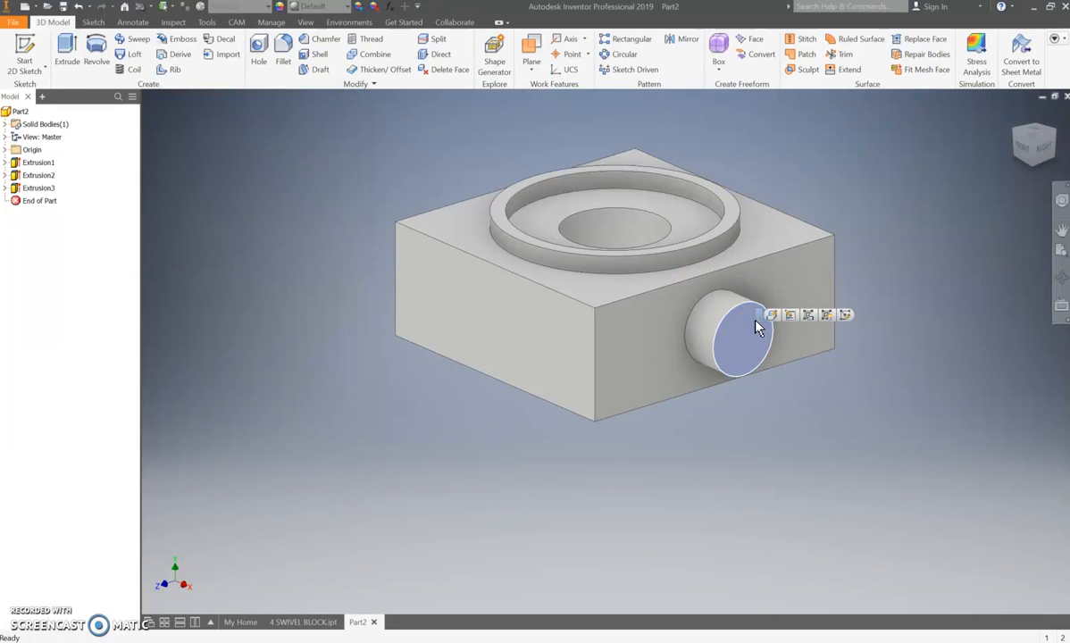
left_click(847, 316)
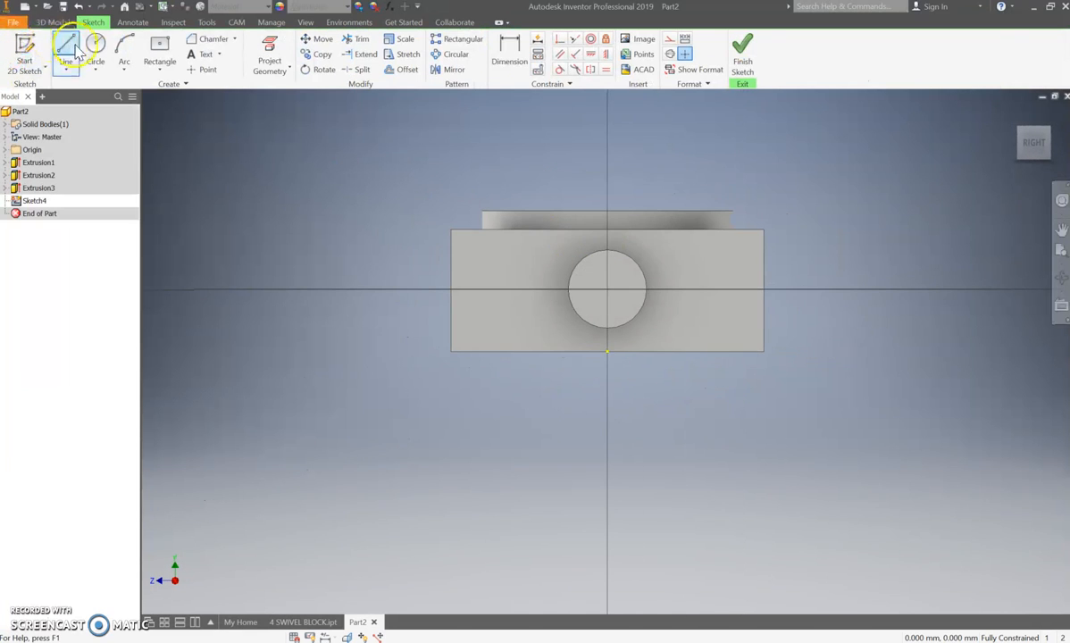
left_click(95, 45)
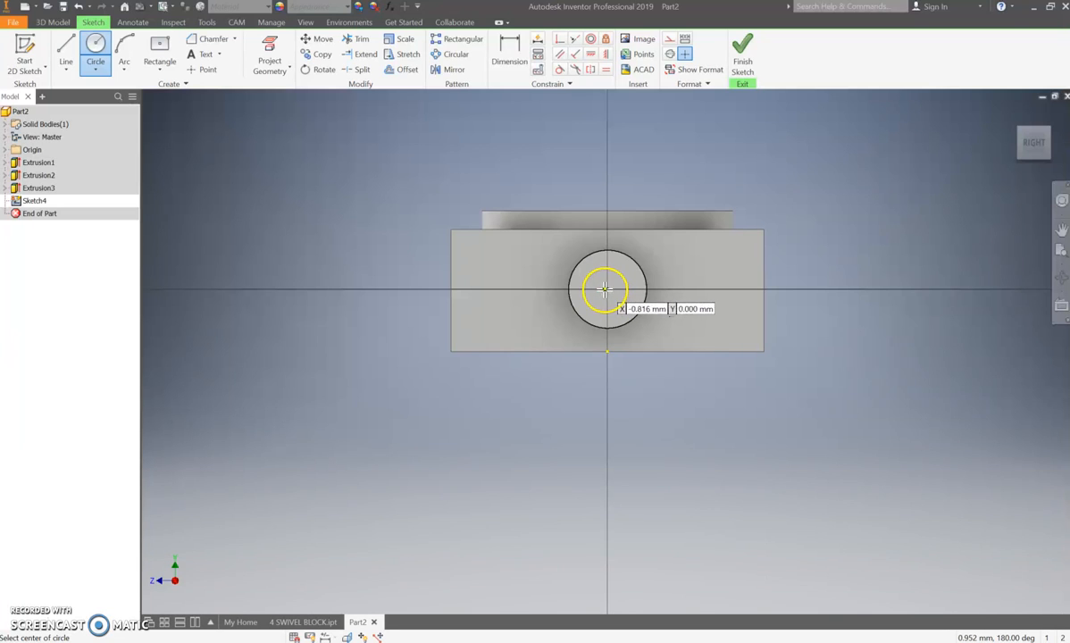
left_click(607, 288)
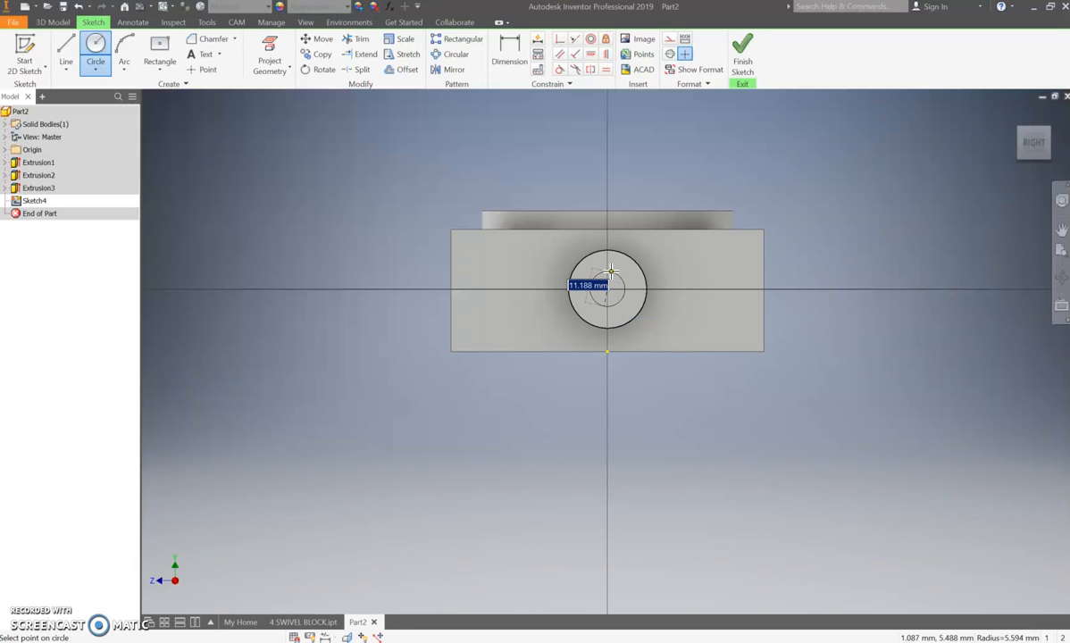
type("20")
key("Return")
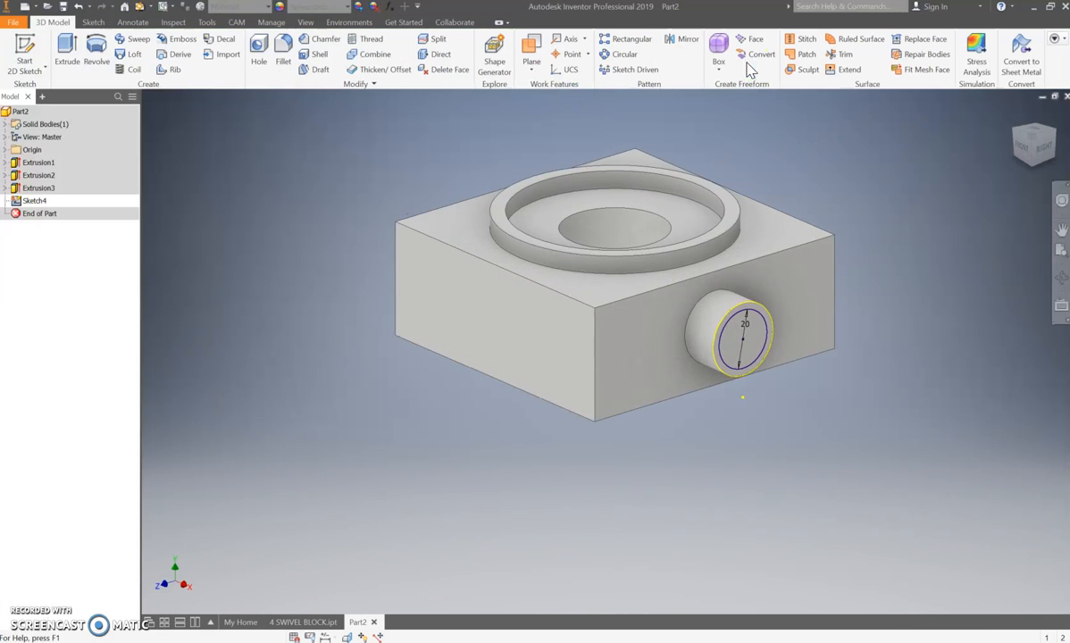
Step: Extrude the 20 mm circle outward by 25 mm to form a pin on the boss
left_click(70, 53)
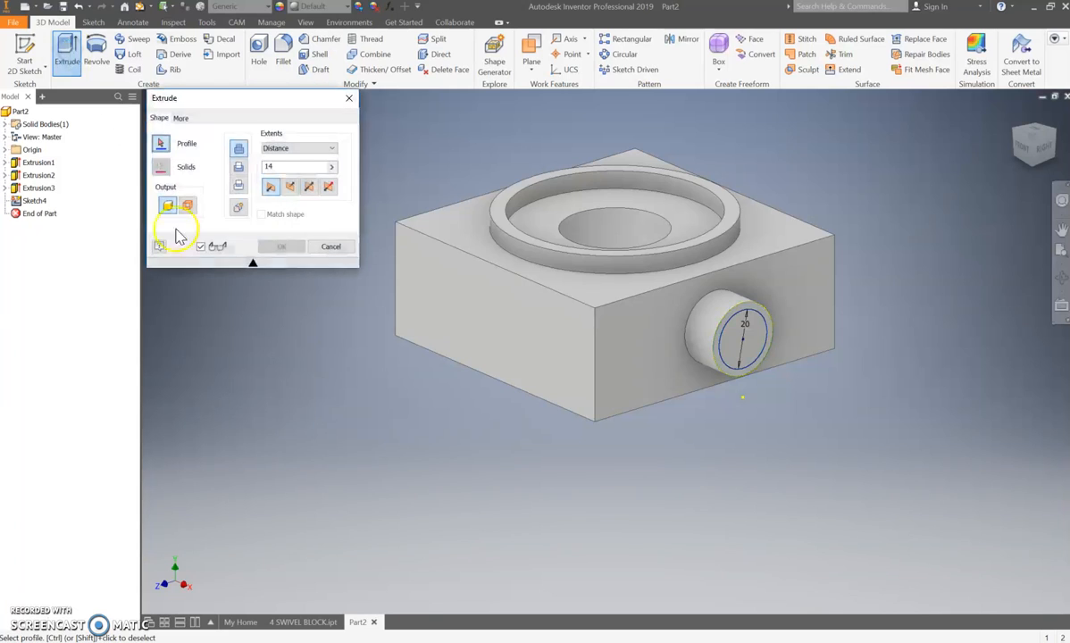
left_click(737, 360)
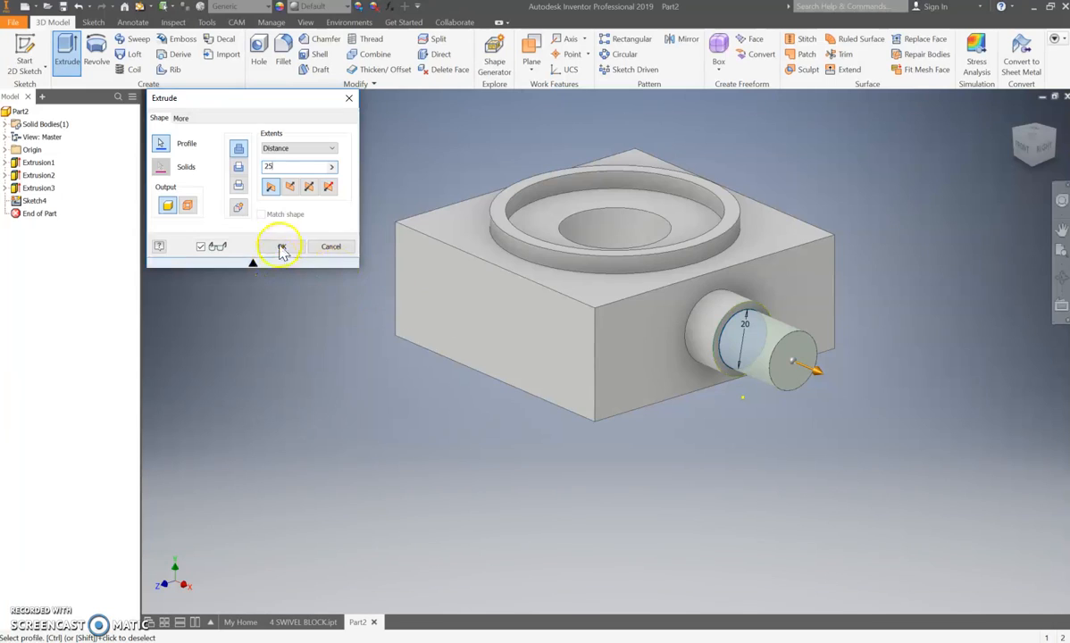
left_click(282, 247)
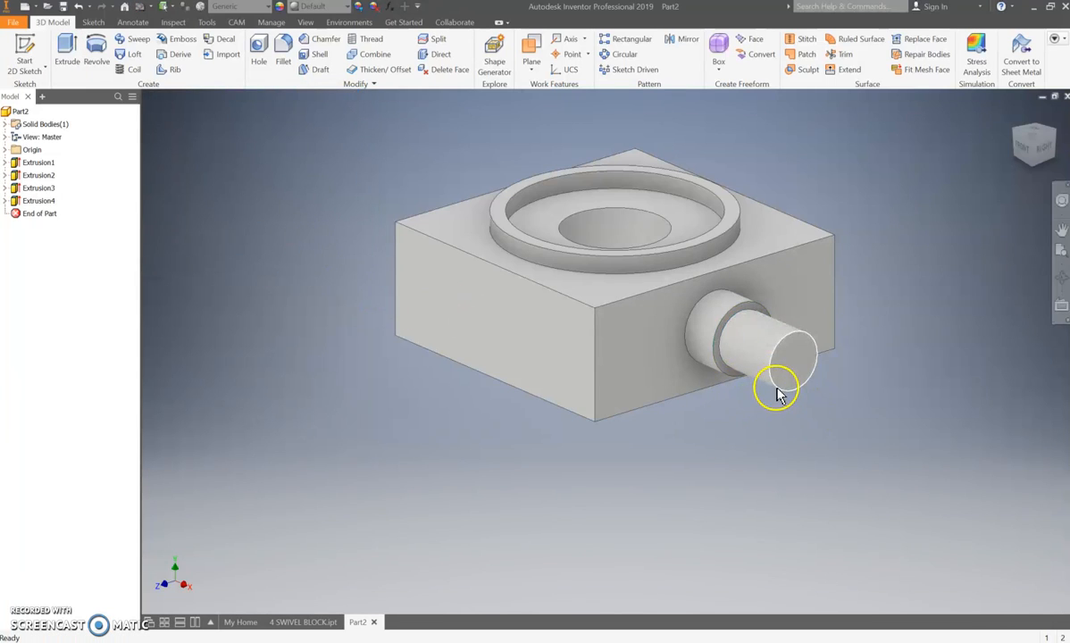
Step: Chamfer the outer end edge of the 20 mm pin by 2 mm
left_click(320, 41)
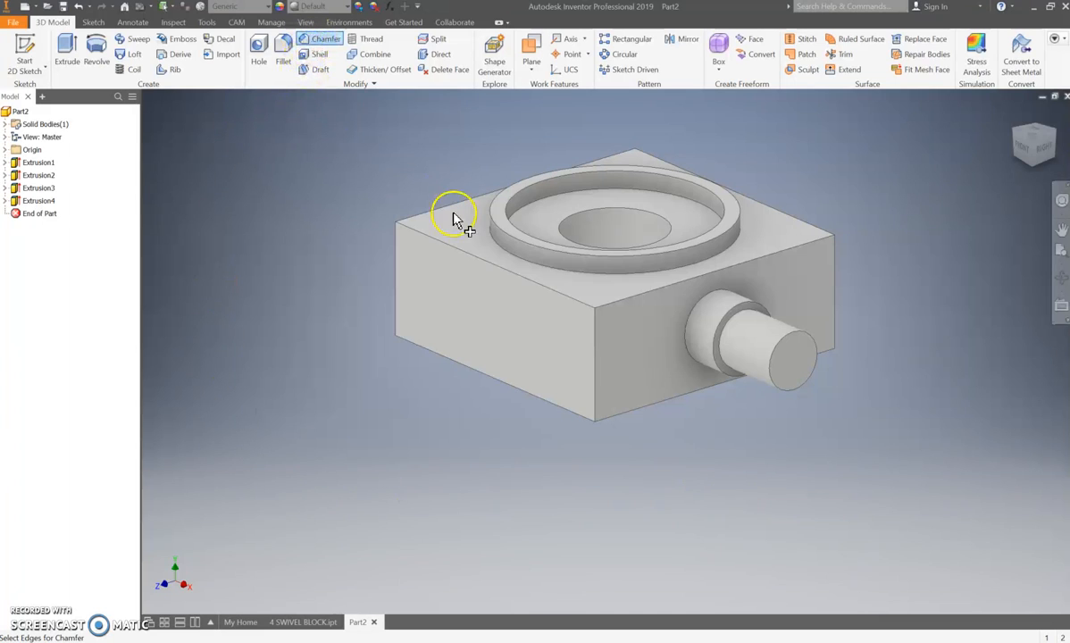
left_click_drag(982, 362, 268, 116)
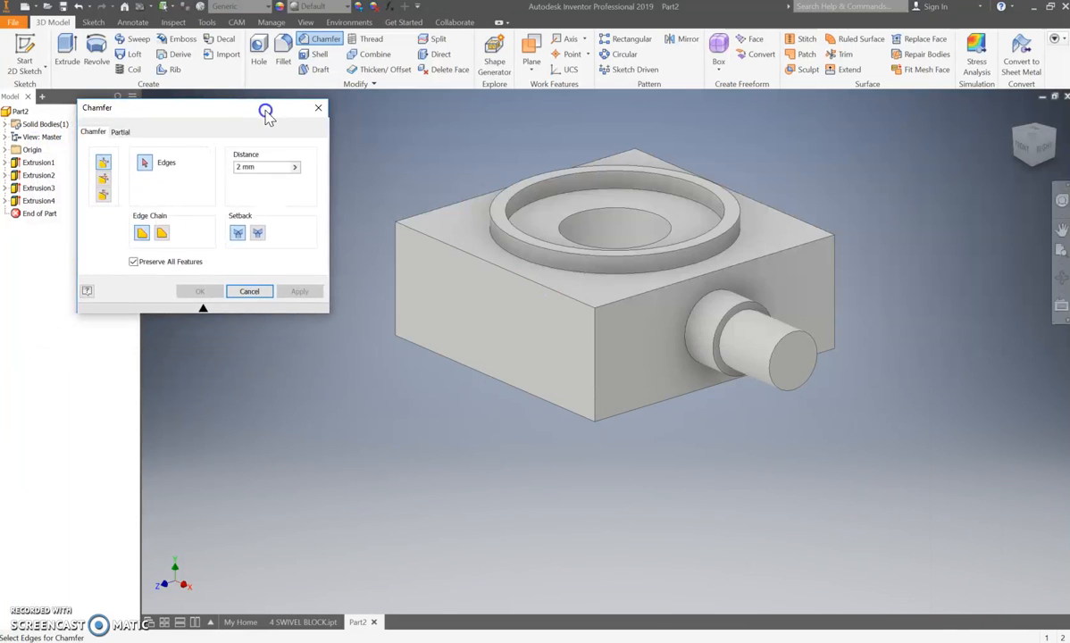
left_click(811, 364)
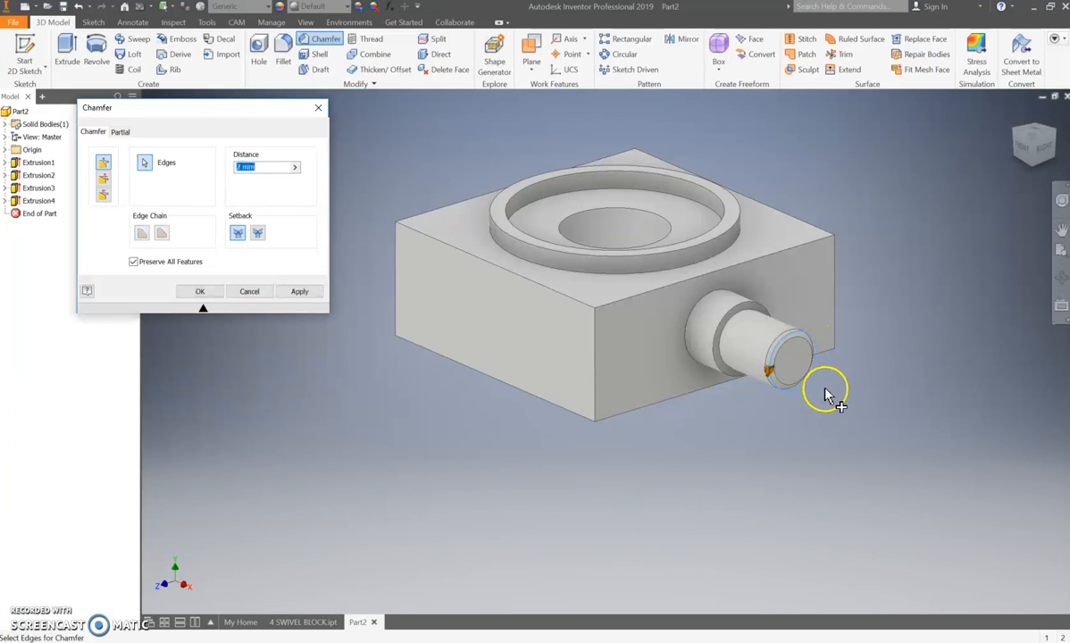
left_click(301, 292)
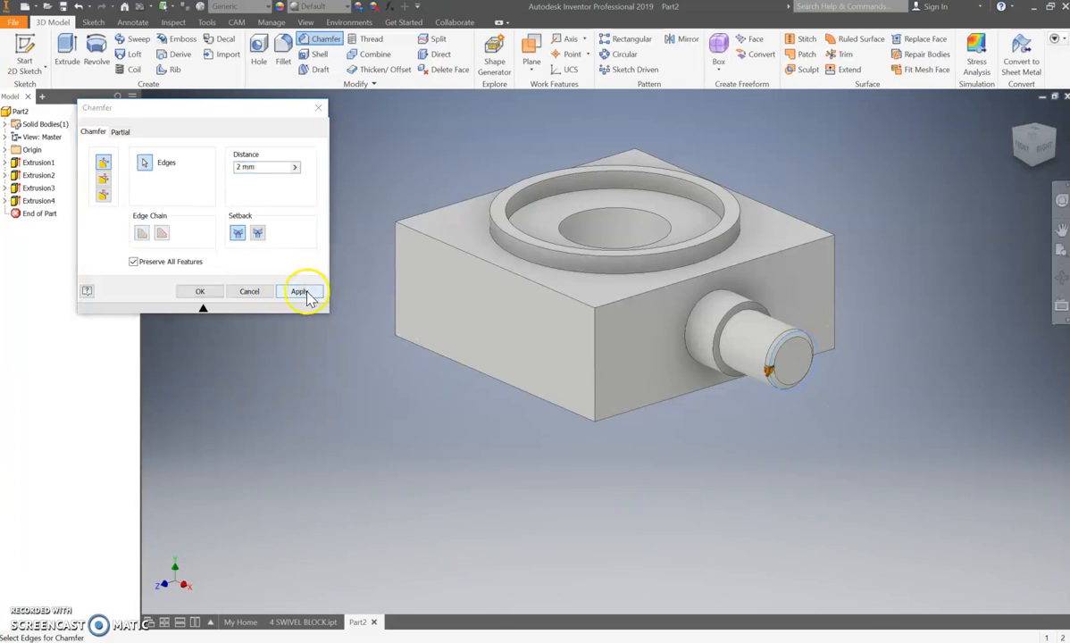
left_click(203, 291)
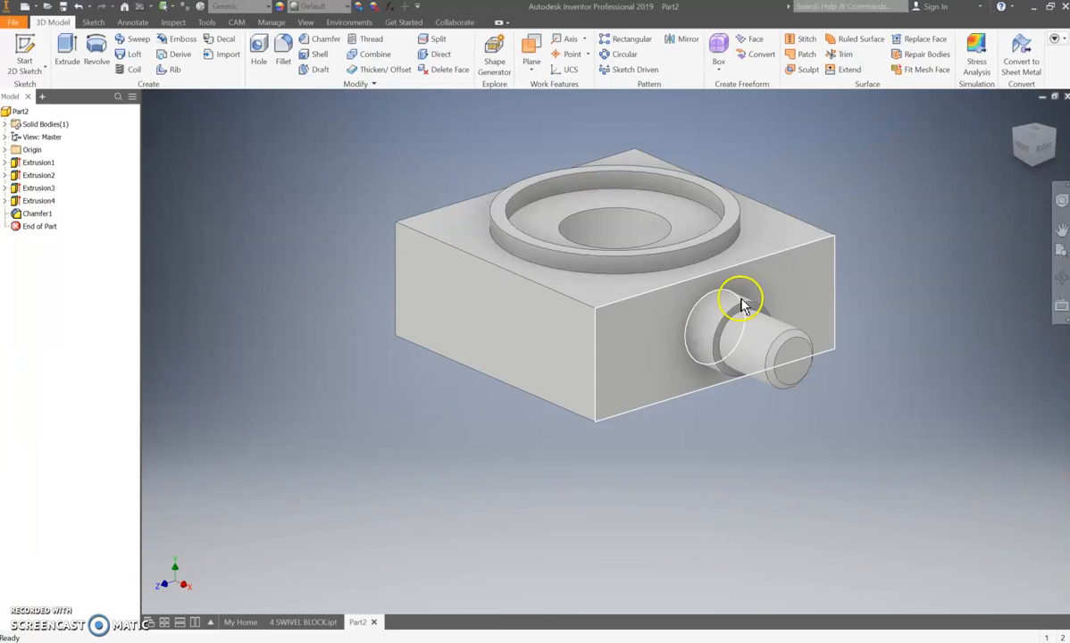
Step: Mirror the side boss, pin and chamfer features about the YZ plane onto the block's opposite side
left_click(1014, 115)
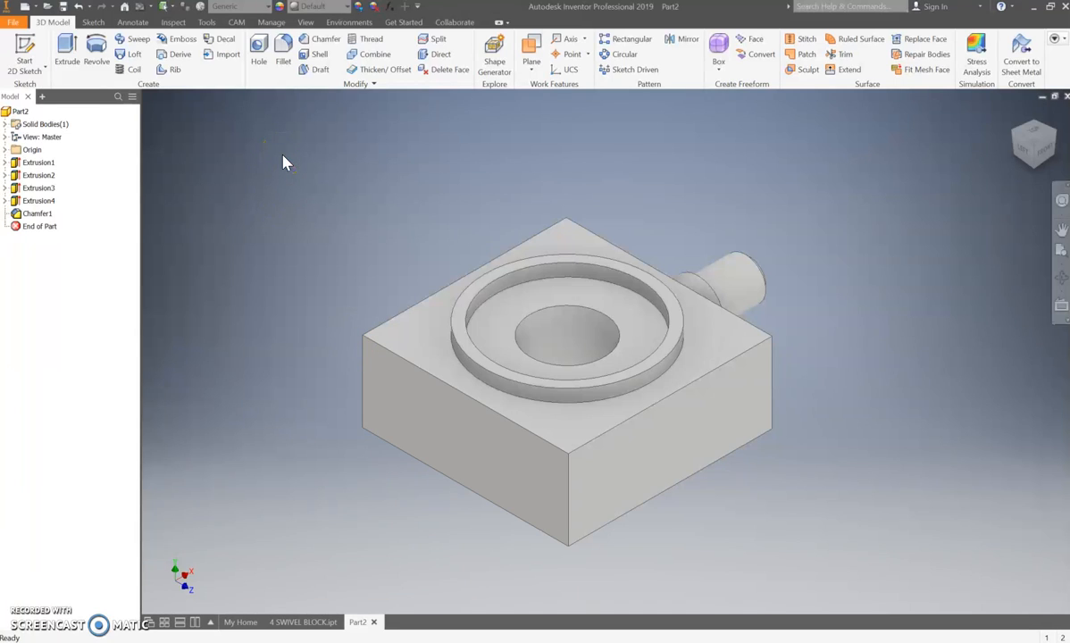
left_click(675, 45)
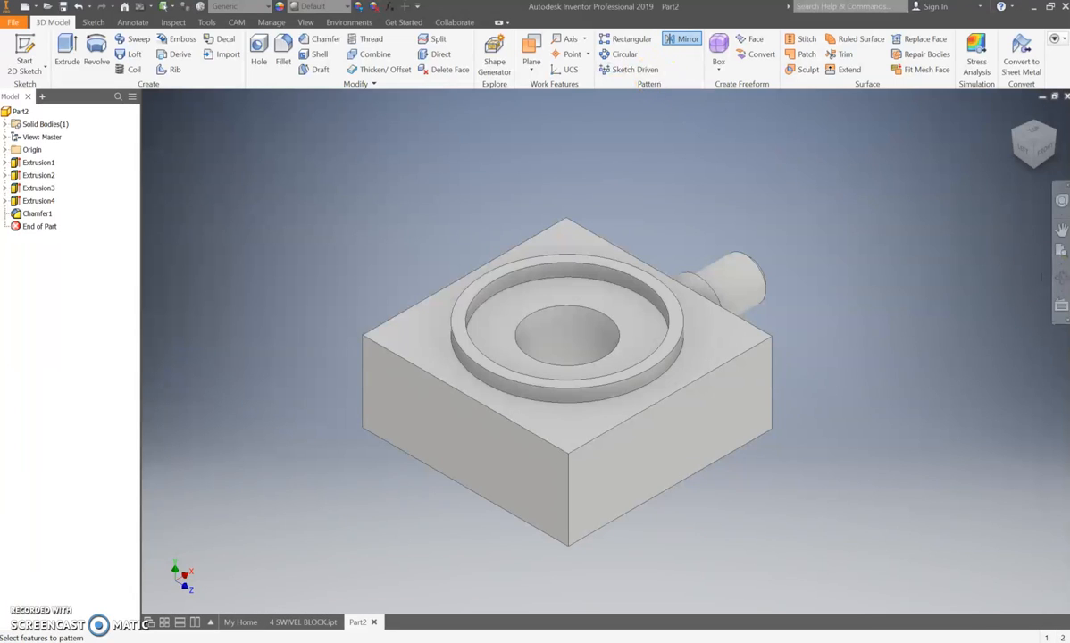
left_click_drag(457, 325, 282, 125)
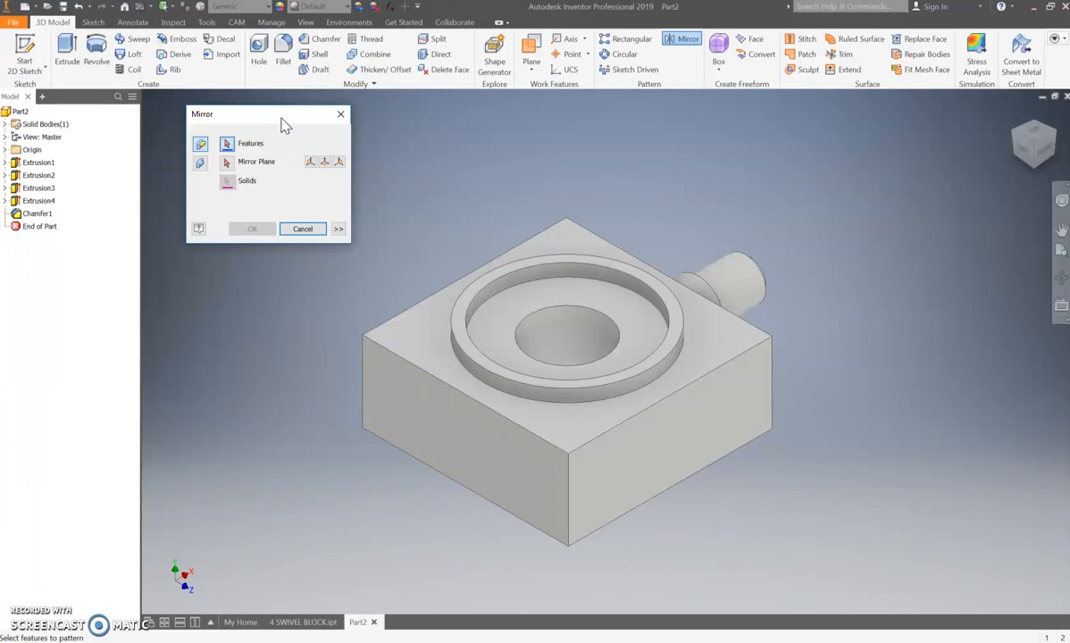
left_click(199, 144)
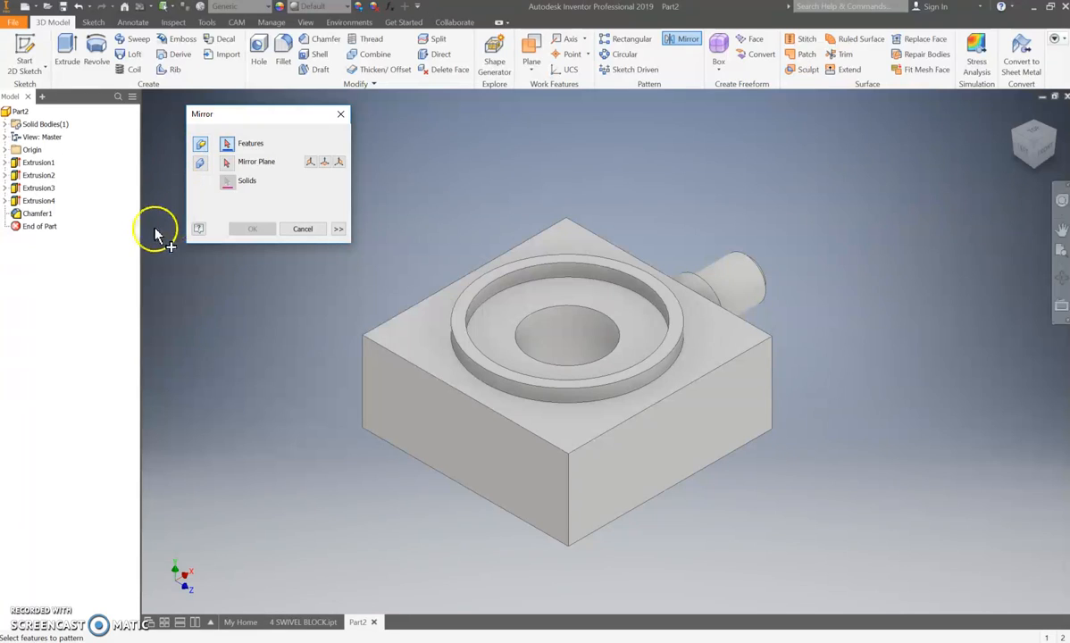
left_click(35, 191)
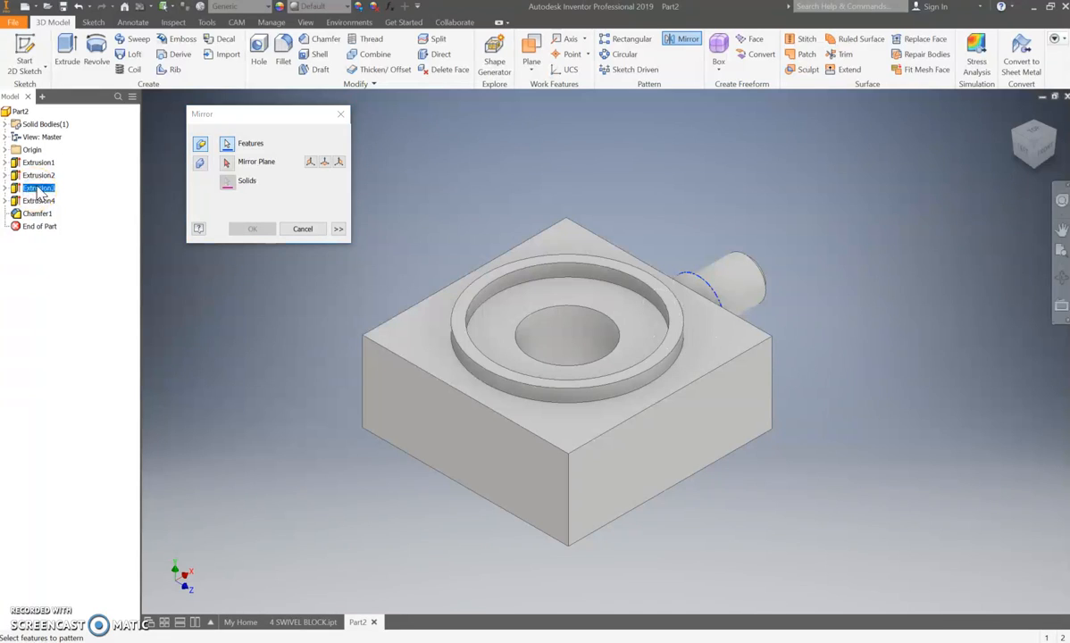
left_click(37, 202)
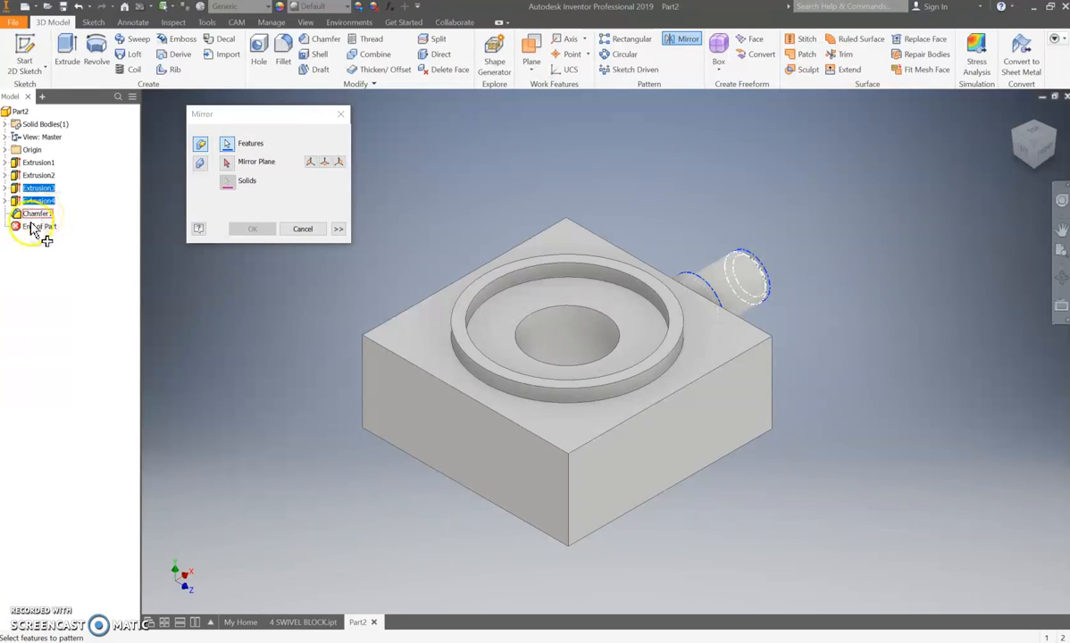
left_click(32, 214, "ctrl")
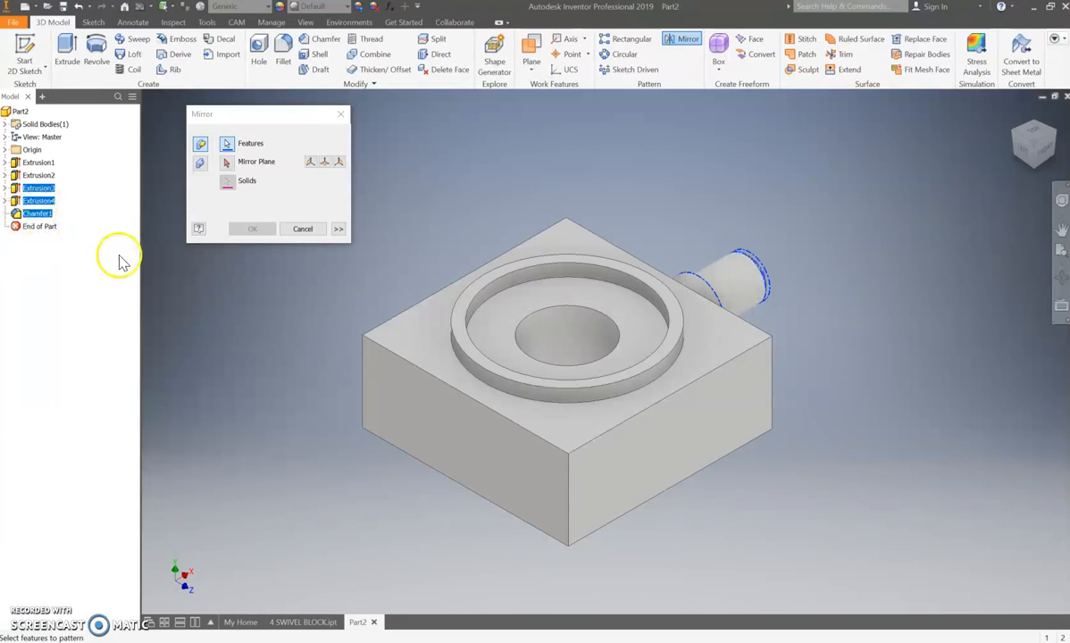
left_click(227, 166)
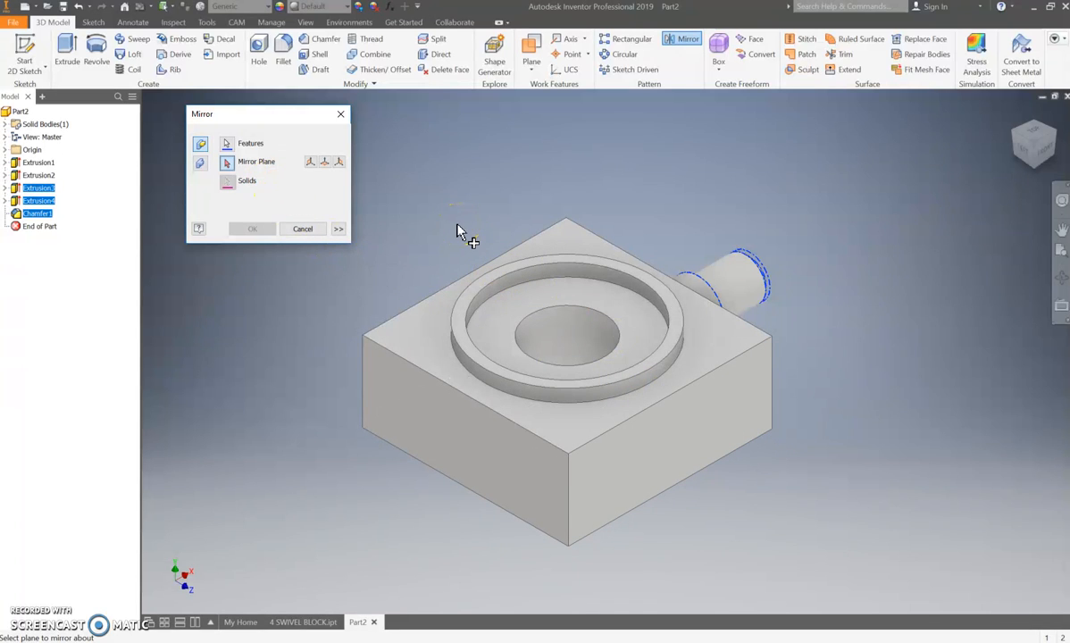
left_click(6, 149)
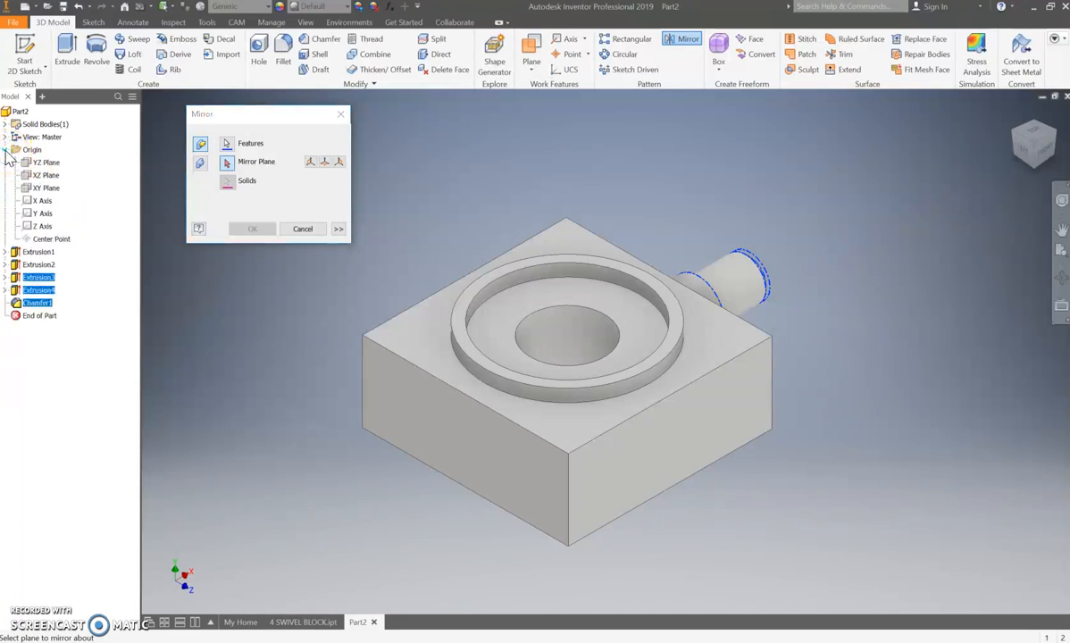
left_click(41, 164)
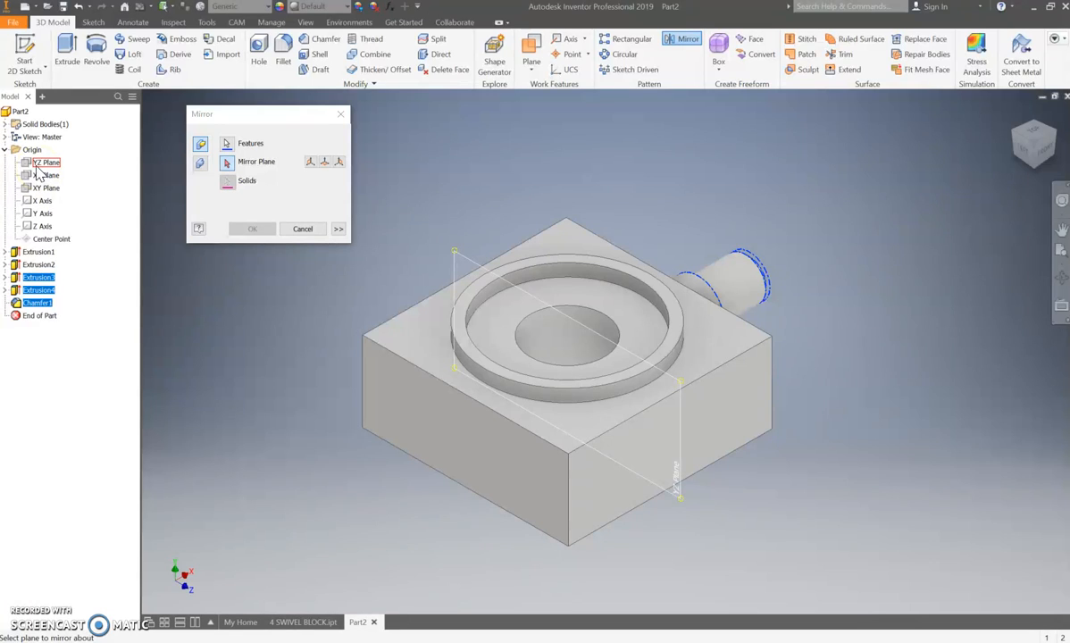
left_click(38, 166)
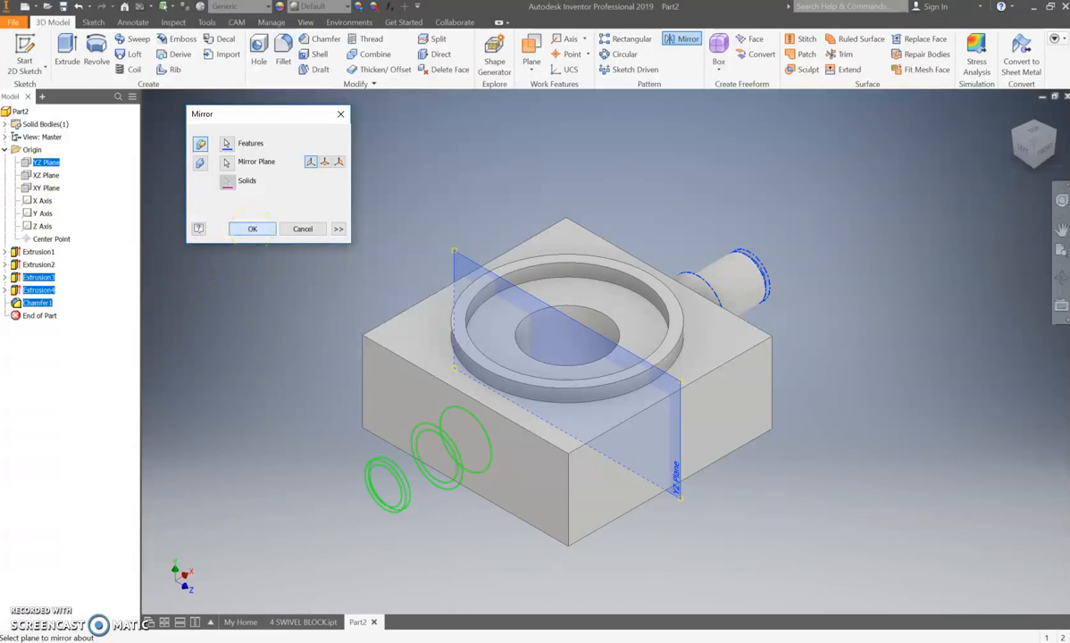
left_click(252, 228)
left_click(253, 230)
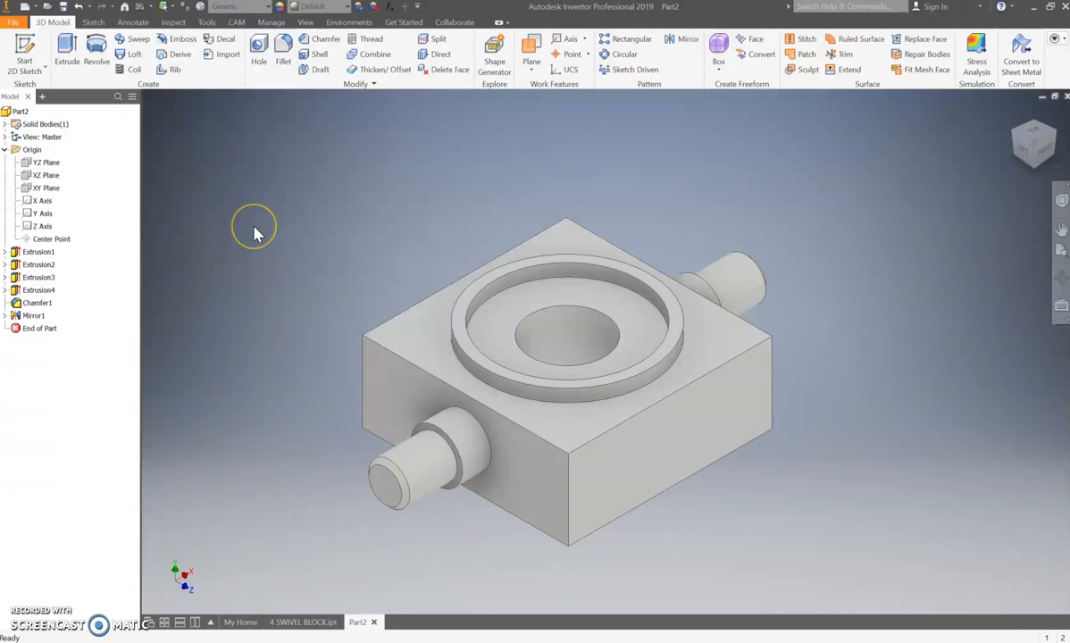
Step: Assign the material Steel, Mild to the part
left_click(265, 7)
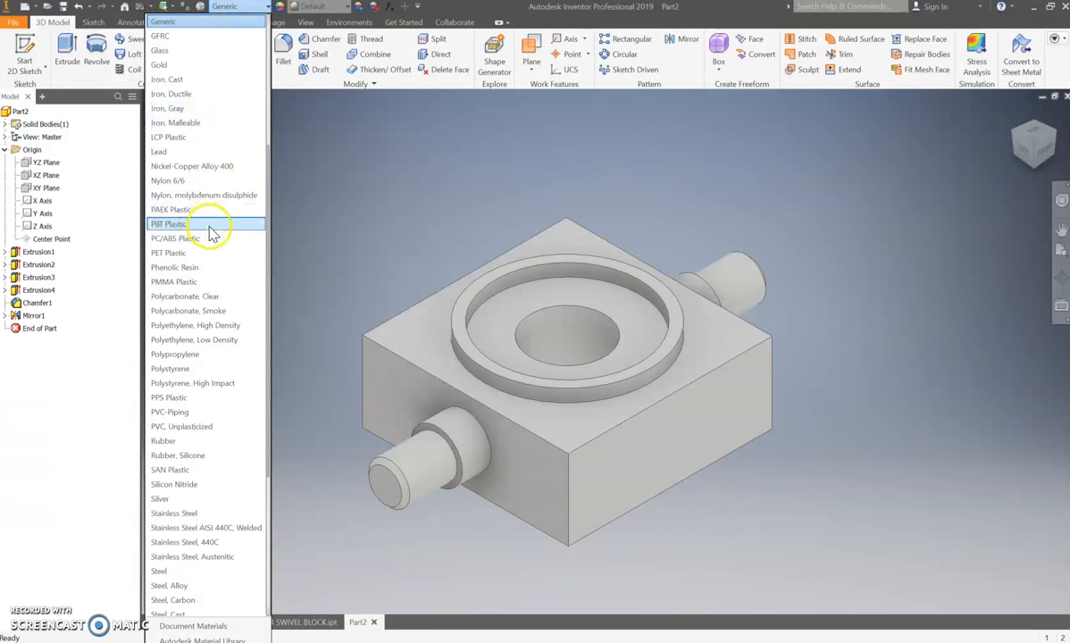
scroll(215, 252, "down", 2)
scroll(214, 252, "down", 2)
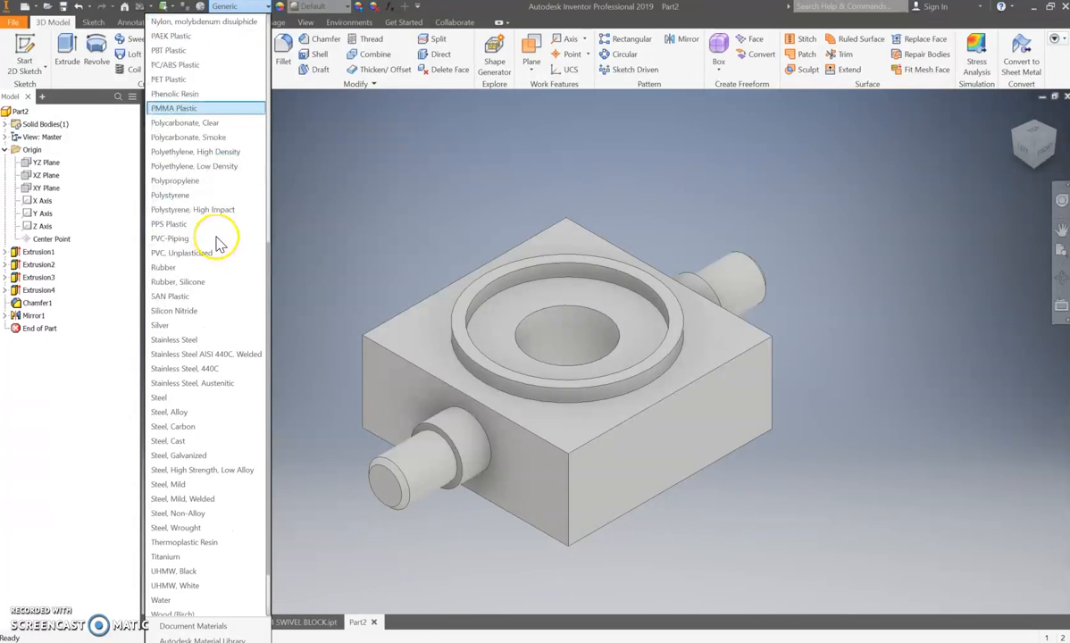
scroll(222, 318, "down", 1)
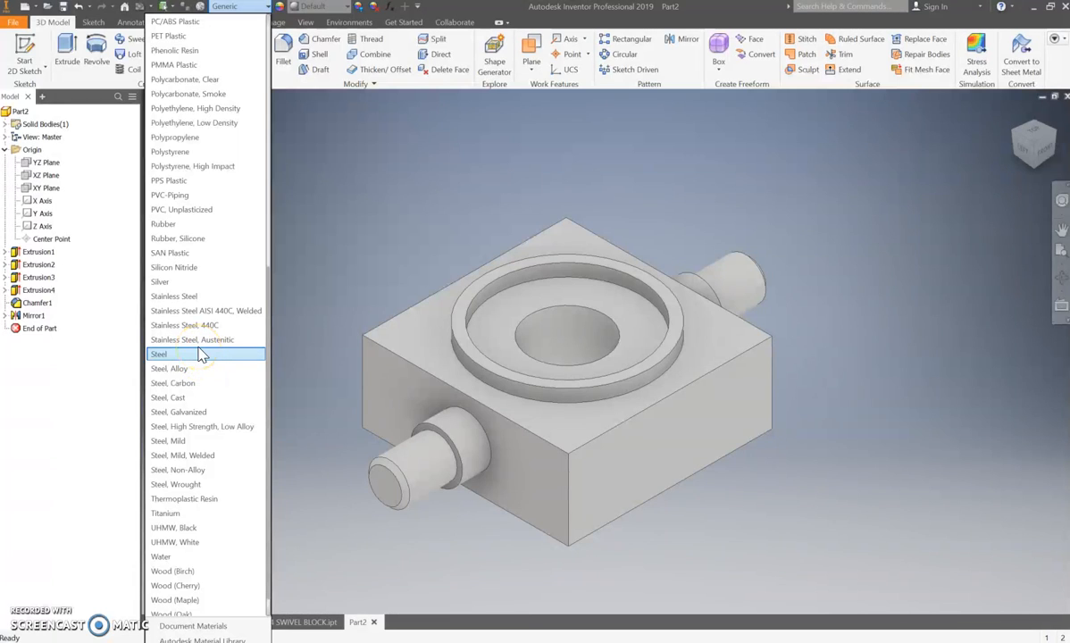
left_click(170, 441)
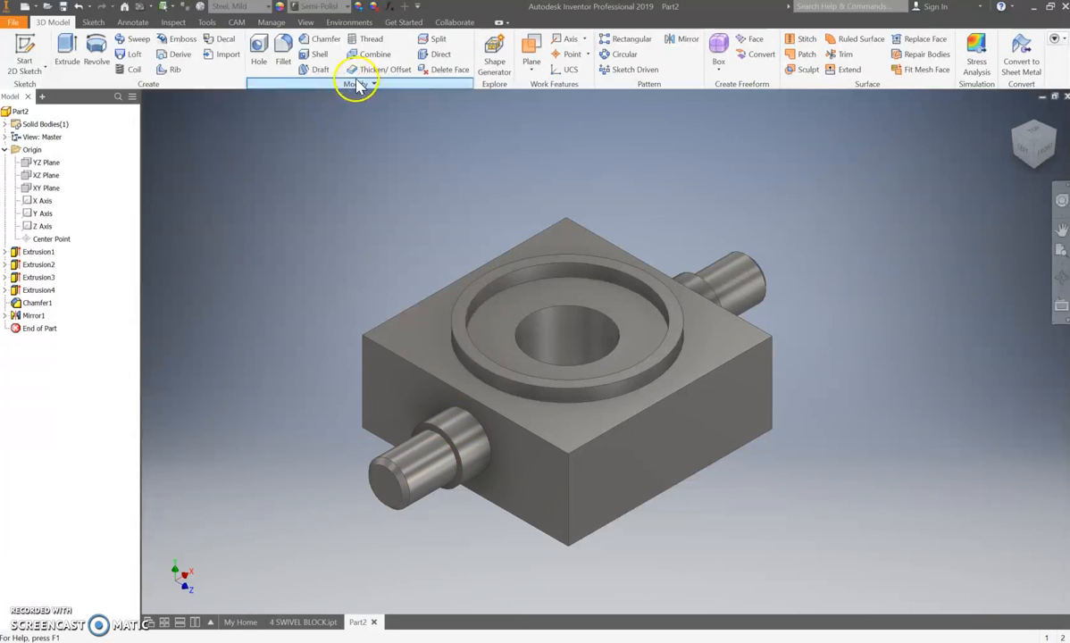
Step: Set the part's appearance to Smooth - Yellow
left_click(318, 7)
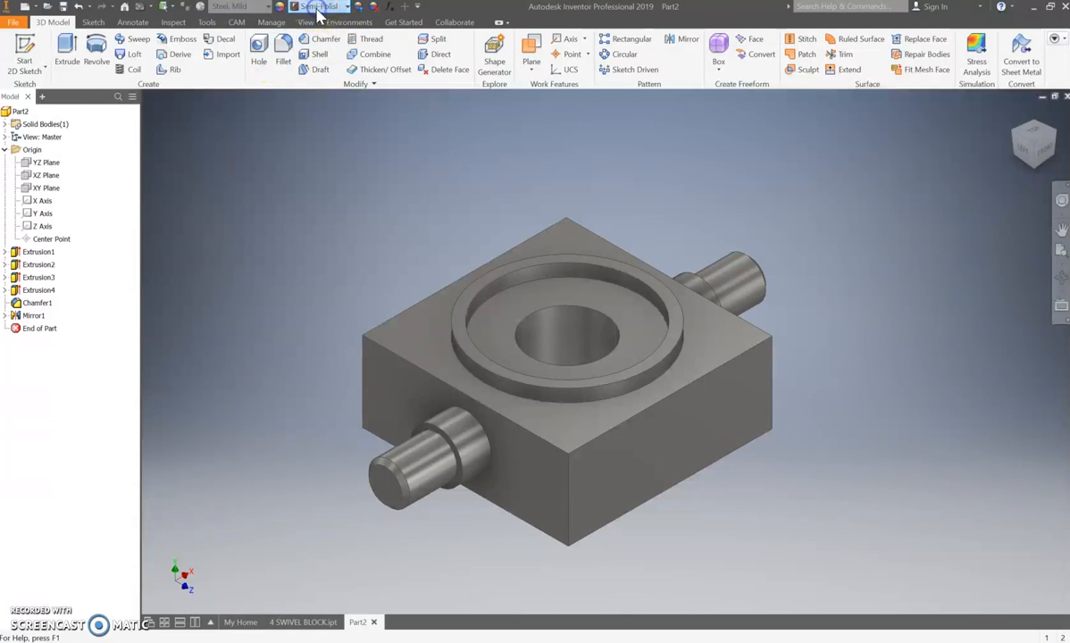
left_click(333, 11)
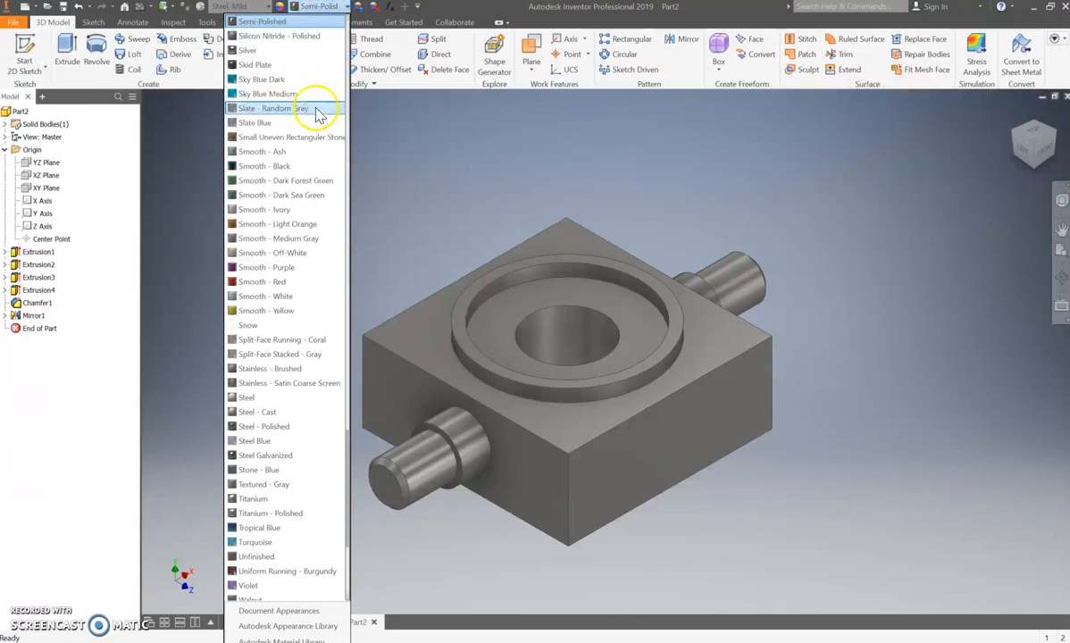
scroll(297, 125, "up", 1)
scroll(297, 125, "up", 3)
scroll(298, 125, "down", 7)
left_click(268, 181)
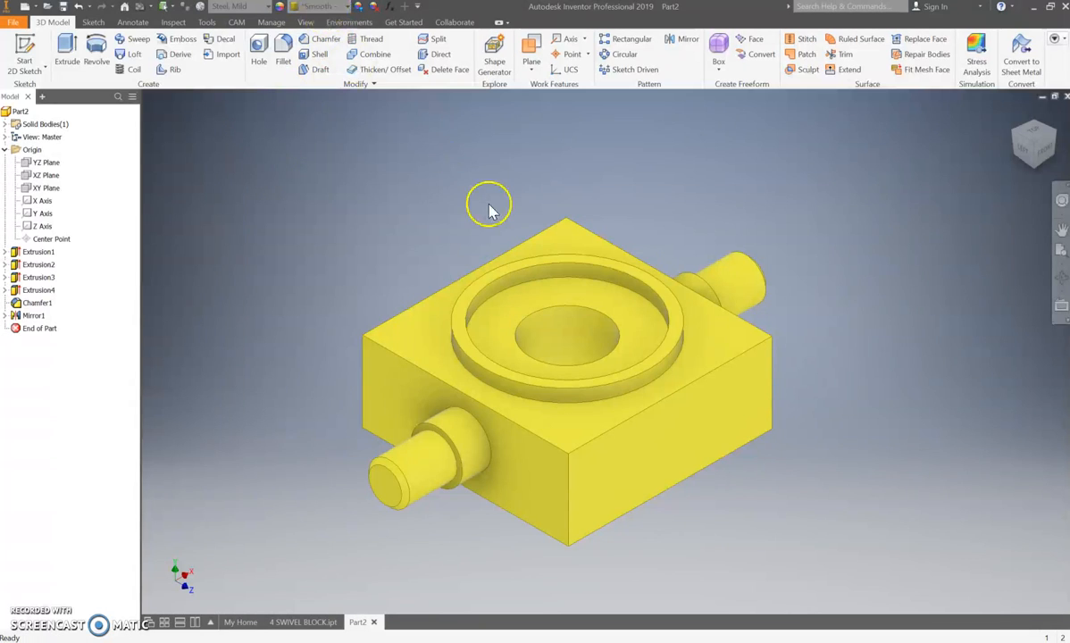
Step: Select the recessed ring faces, the central bore, and the cylindrical boss and pin faces on both sides of the block
left_click(545, 312)
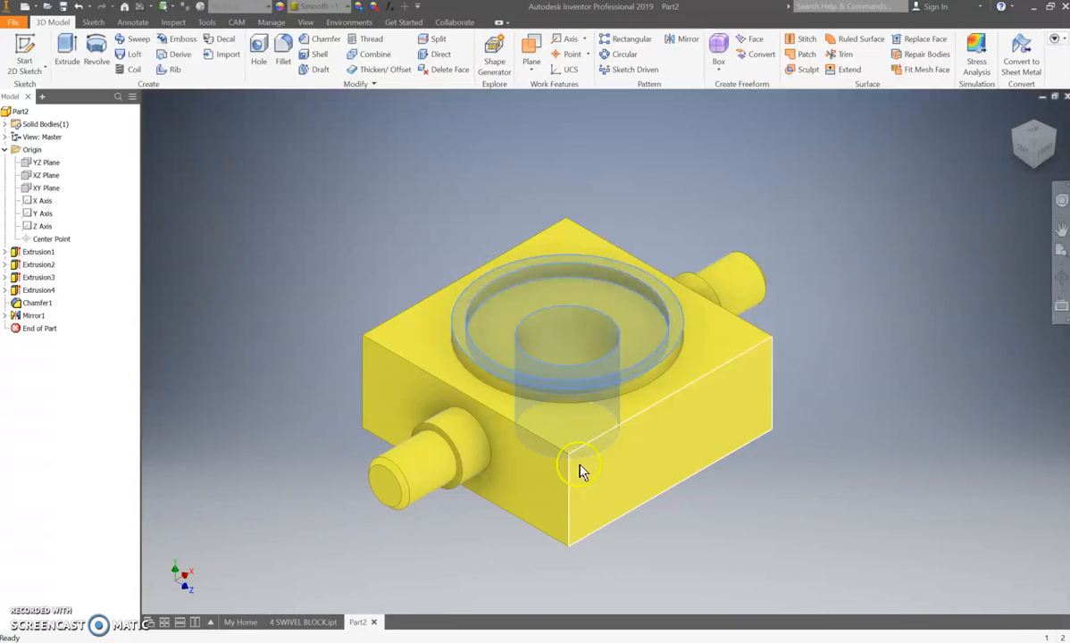
left_click(429, 455)
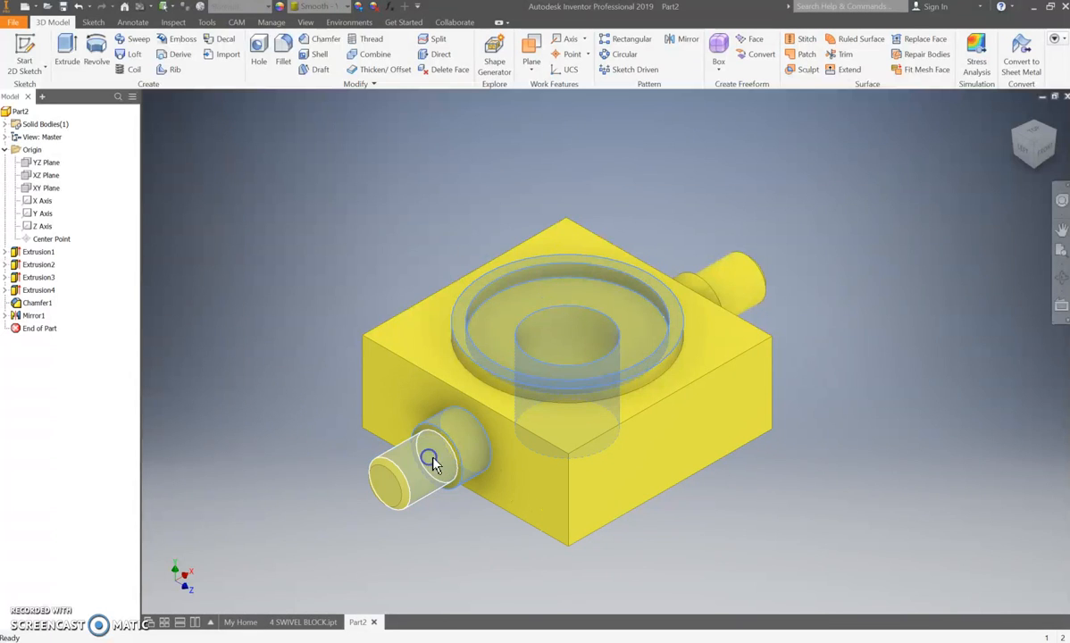
scroll(430, 461, "up", 5)
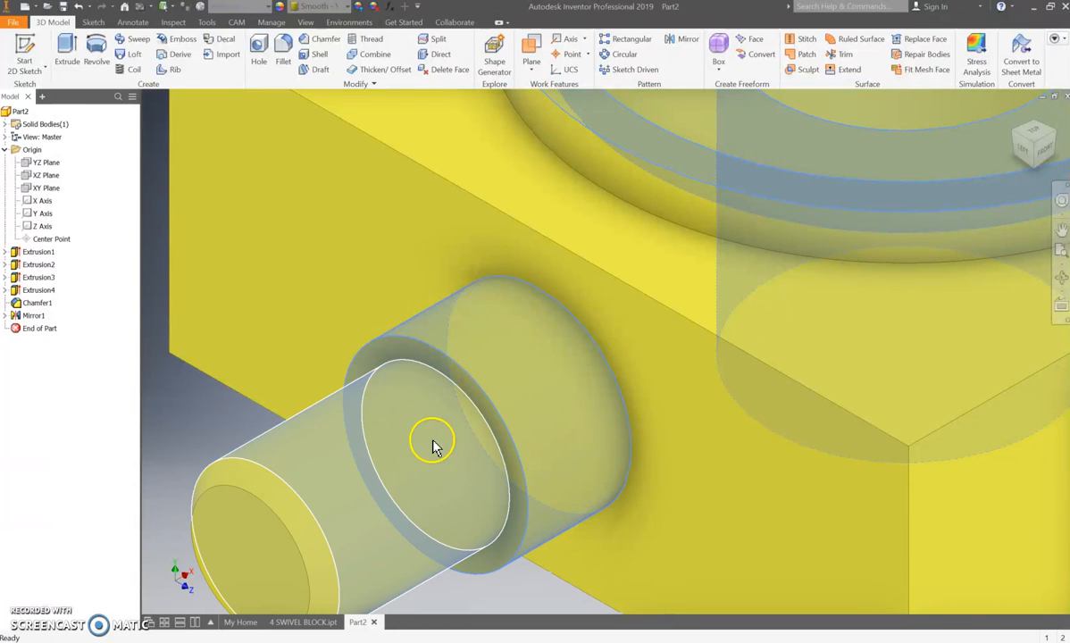
scroll(265, 483, "down", 5)
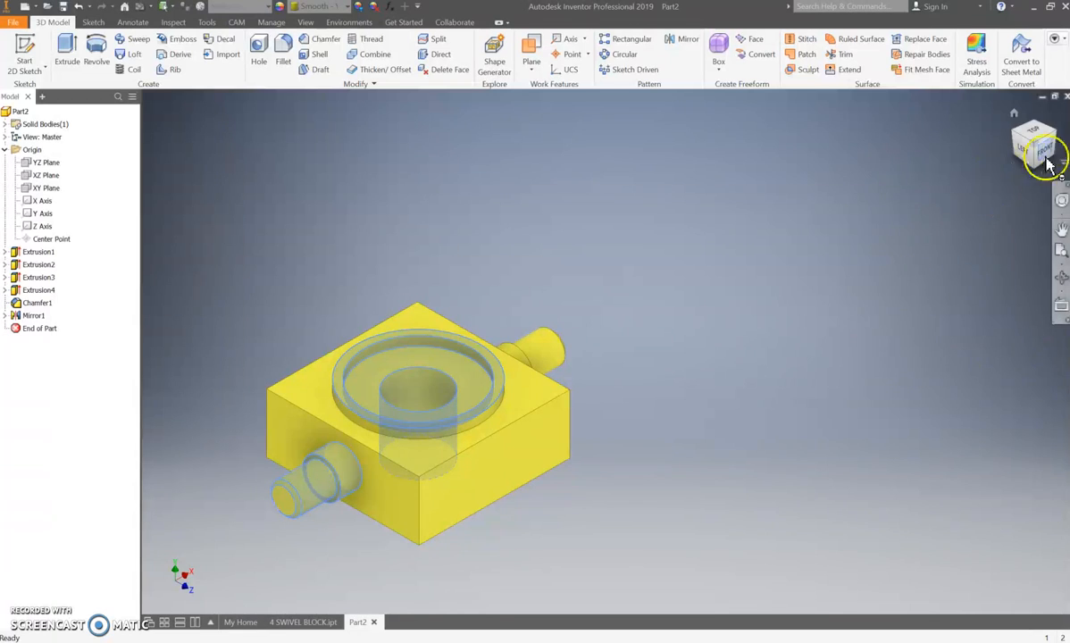
left_click(1058, 132)
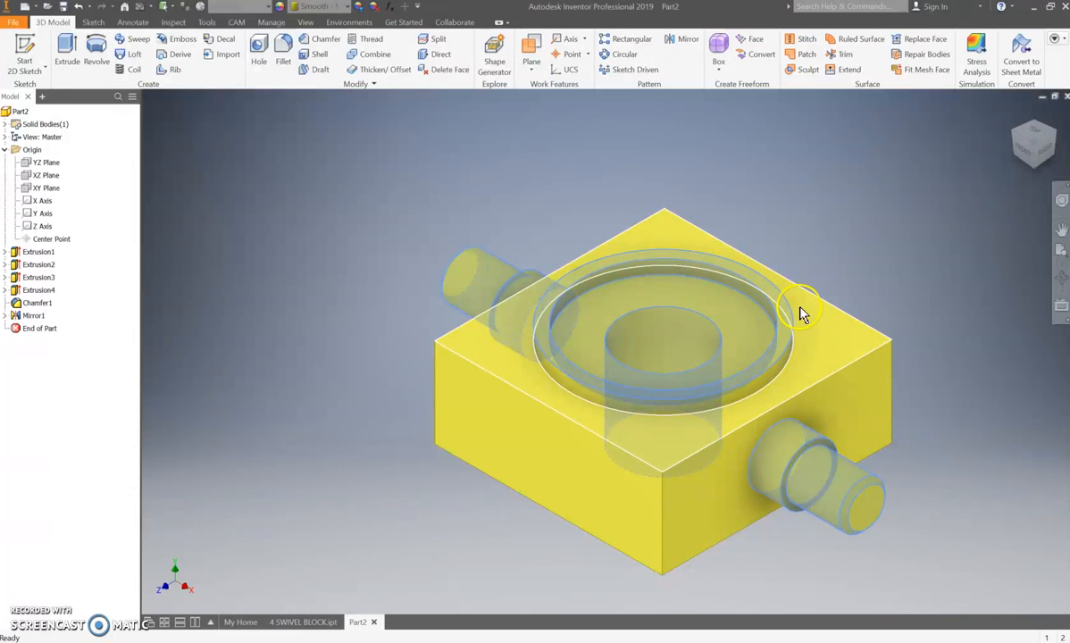
left_click(336, 14)
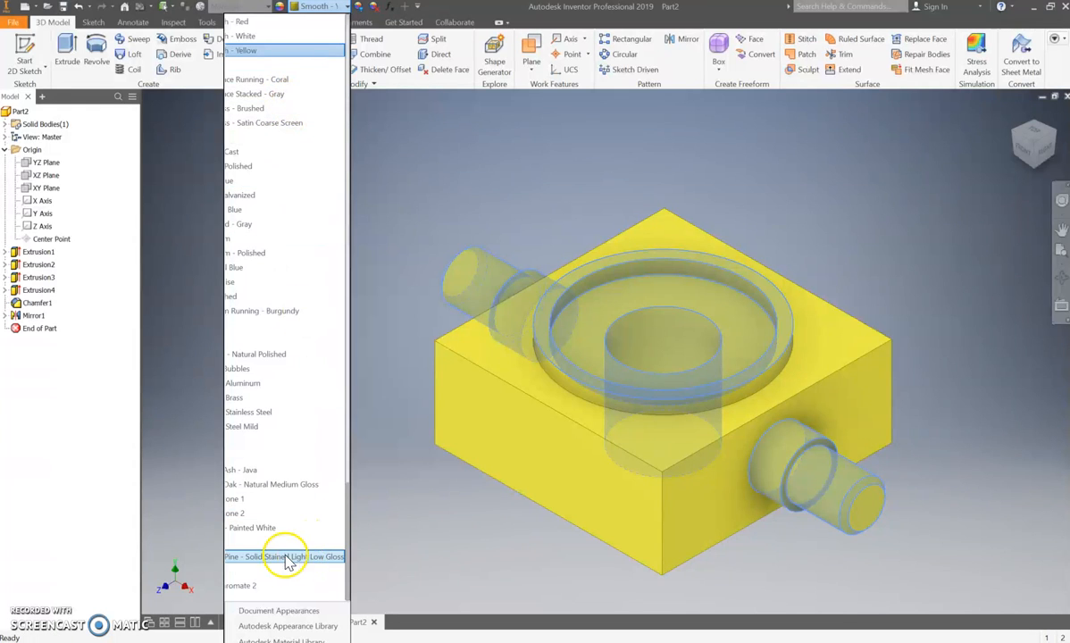
scroll(279, 551, "up", 1)
scroll(273, 518, "up", 11)
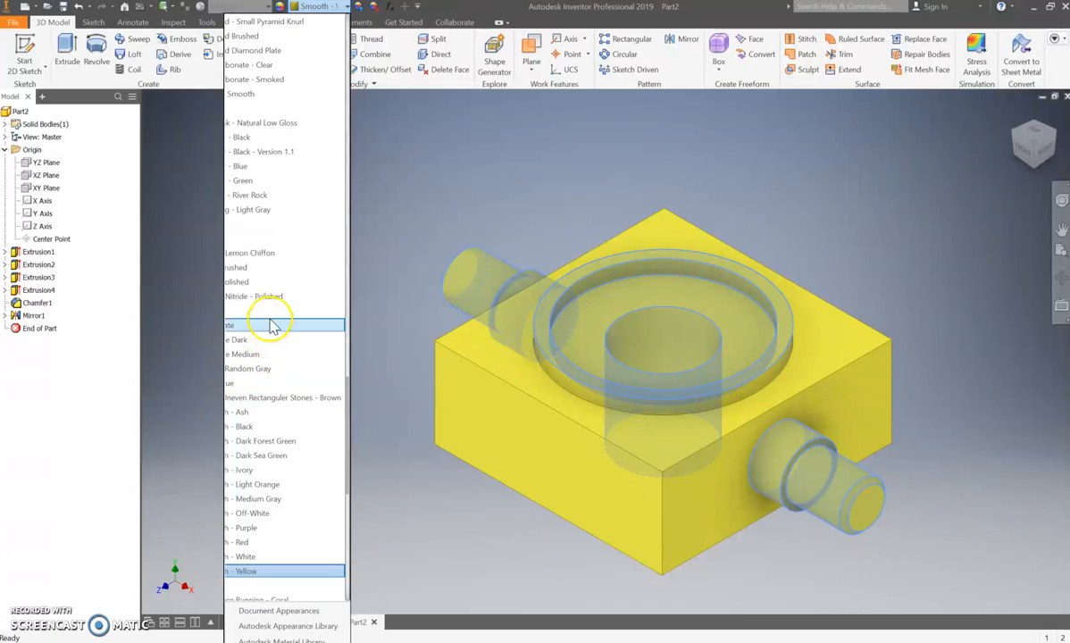
left_click(389, 281)
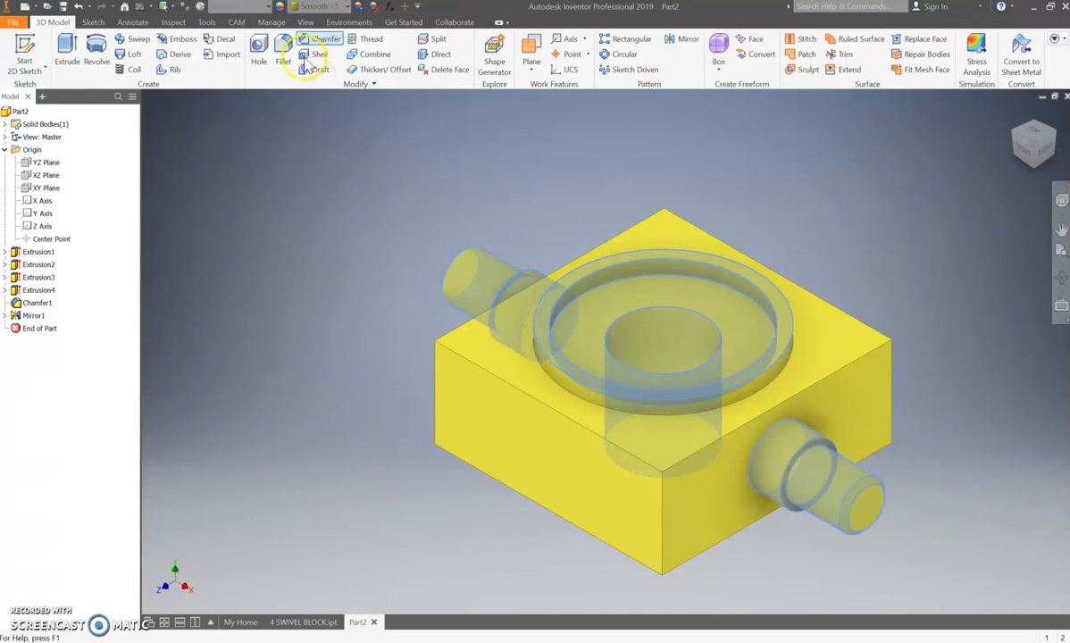
left_click(308, 6)
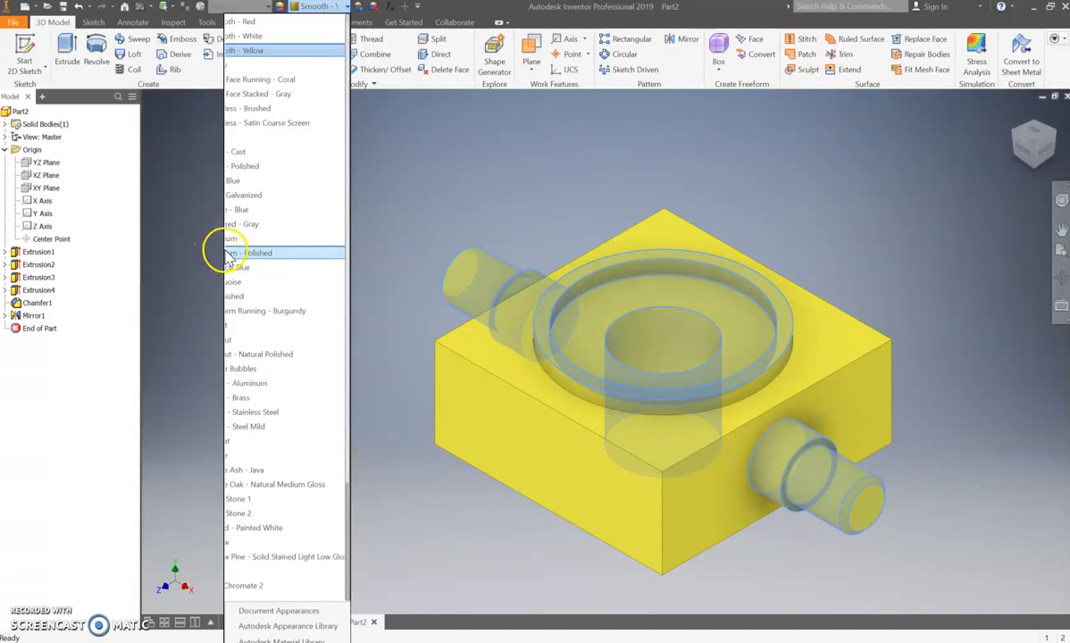
left_click(351, 220)
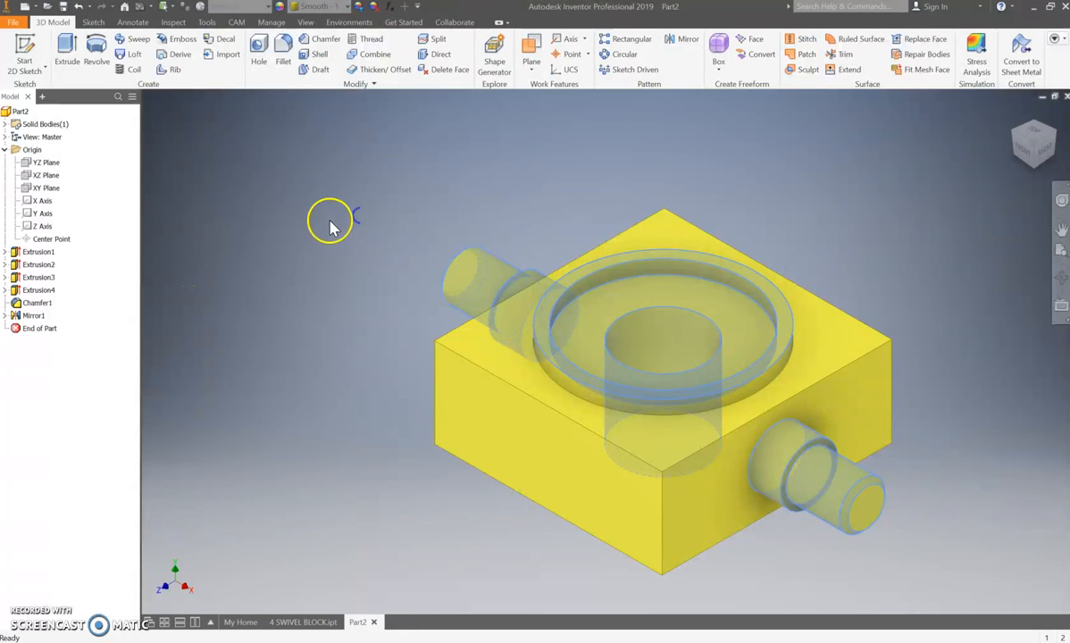
Step: Apply a dark metallic appearance to the selected ring, bore, boss and pin faces
left_click(347, 8)
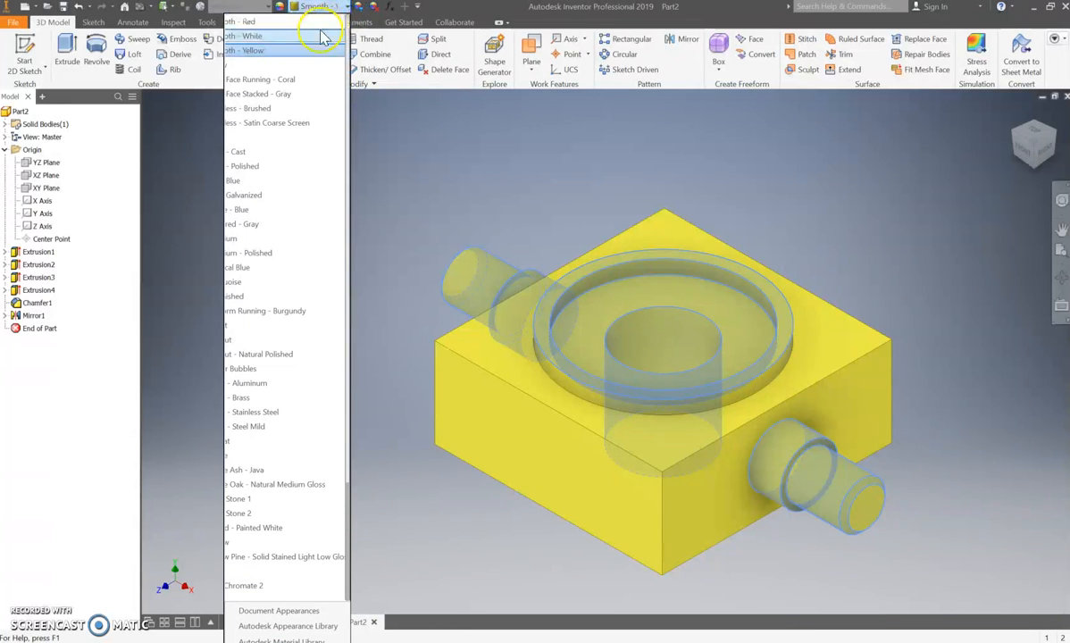
scroll(279, 150, "up", 5)
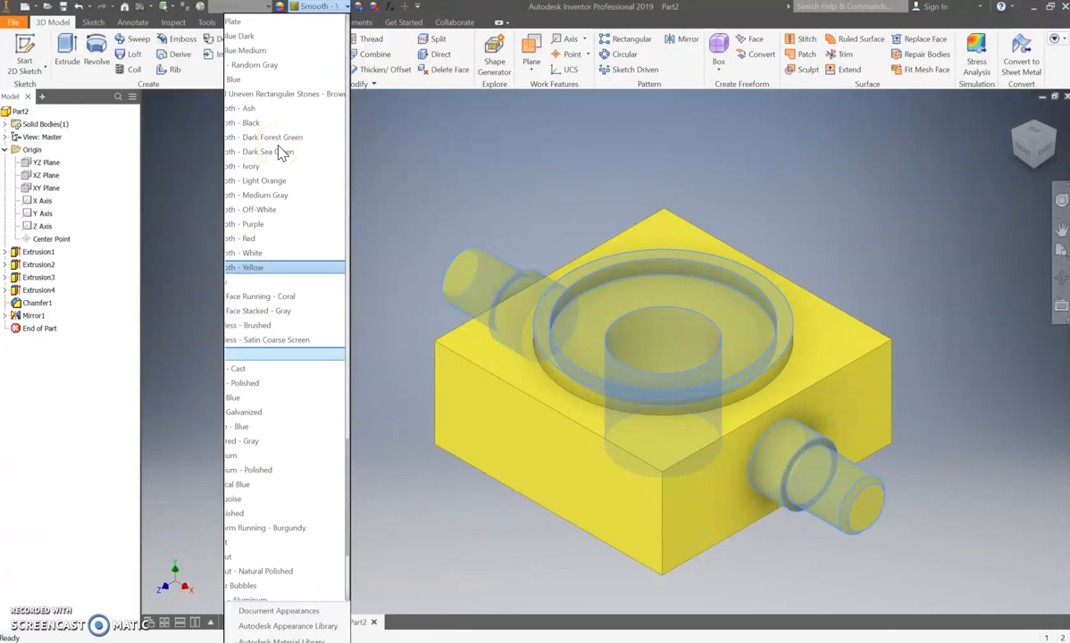
scroll(279, 152, "up", 8)
scroll(273, 133, "up", 11)
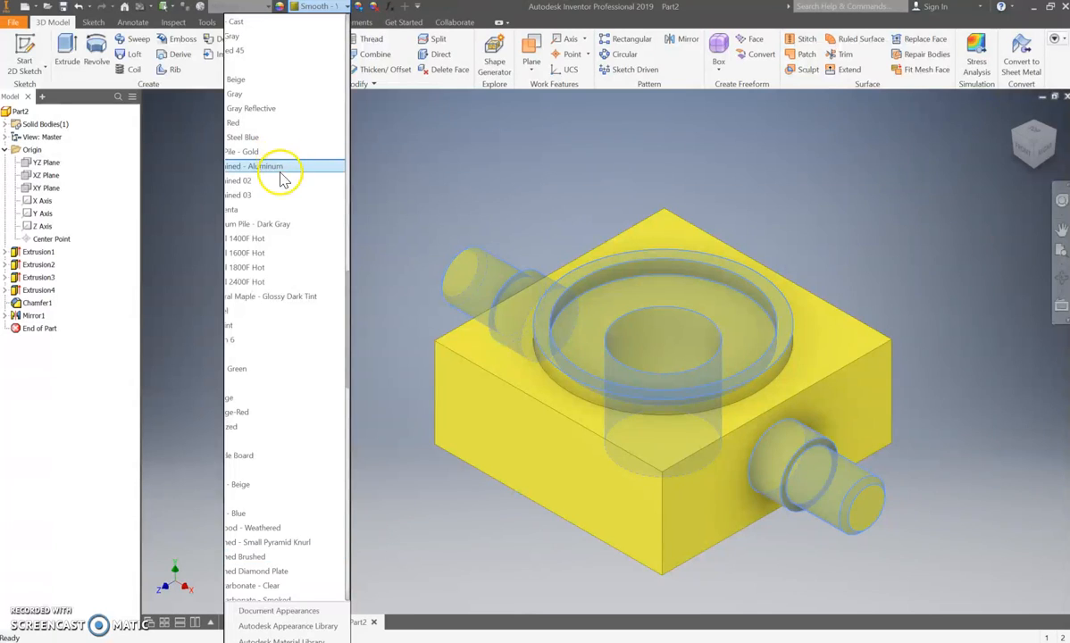
scroll(278, 175, "up", 4)
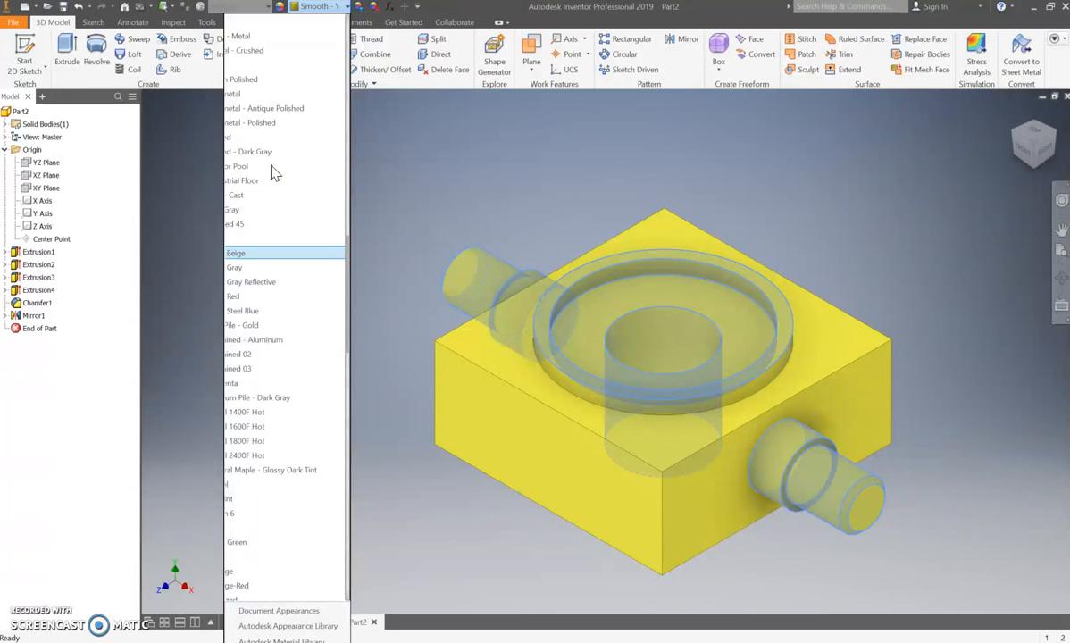
left_click(257, 266)
scroll(253, 219, "up", 6)
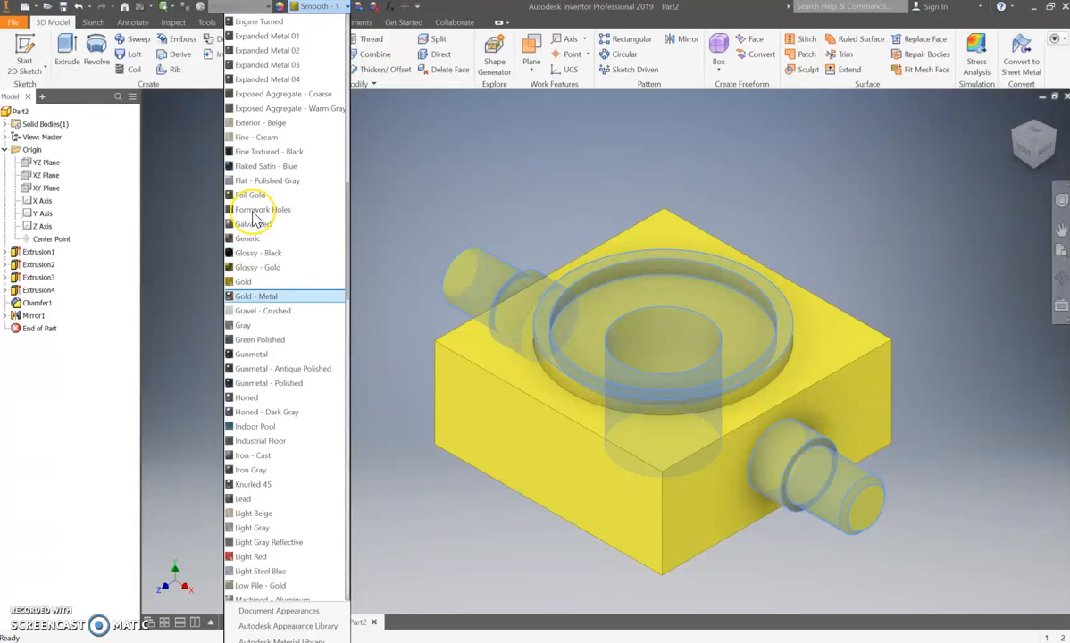
scroll(255, 219, "up", 2)
scroll(255, 219, "down", 9)
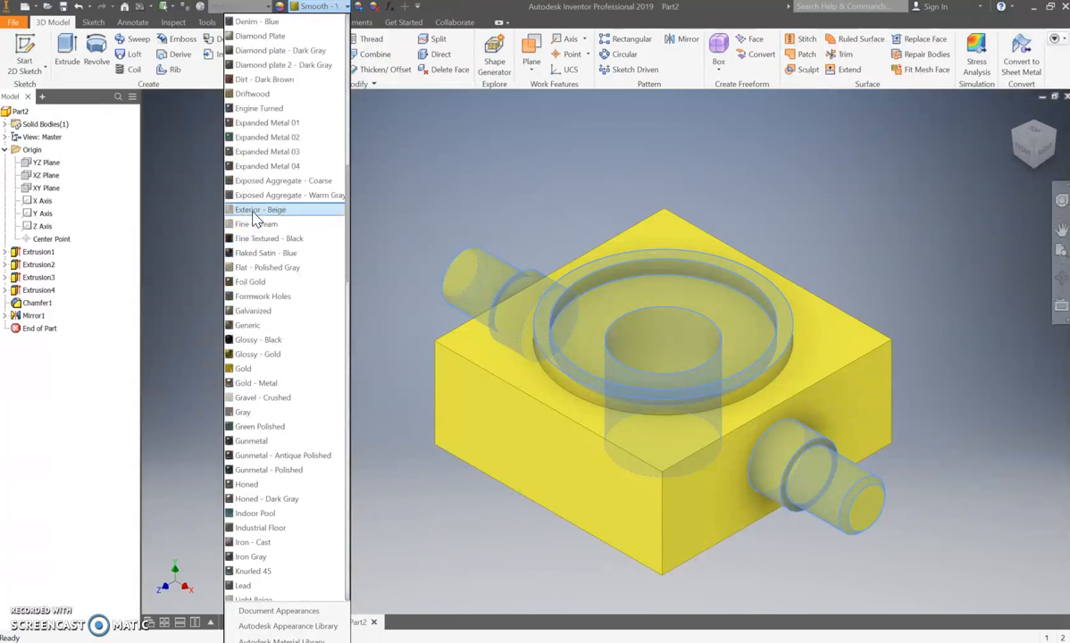
left_click(259, 152)
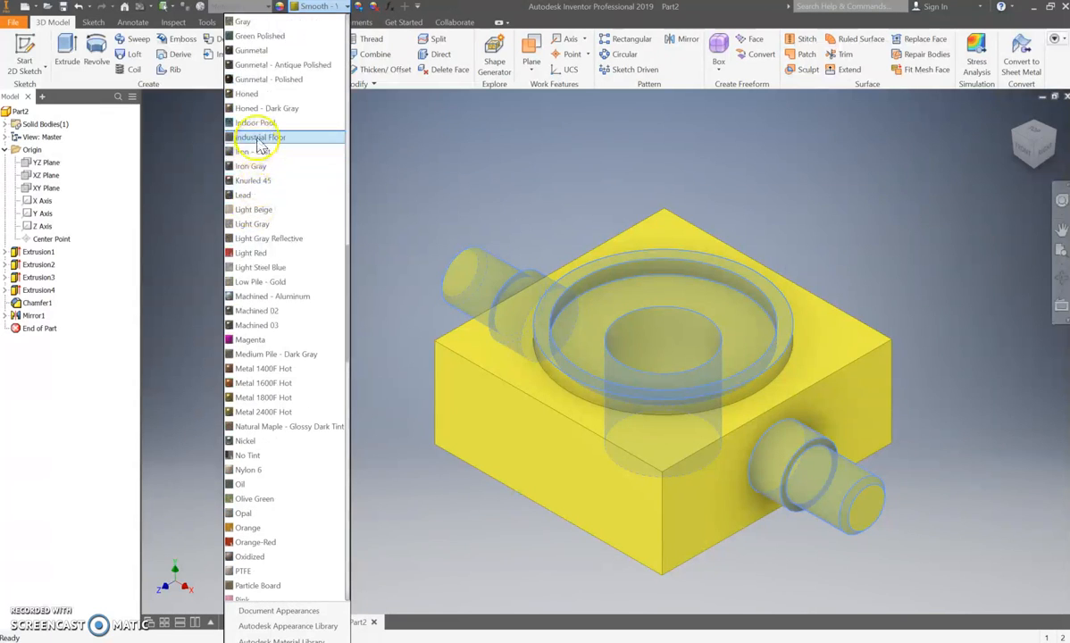
left_click(259, 93)
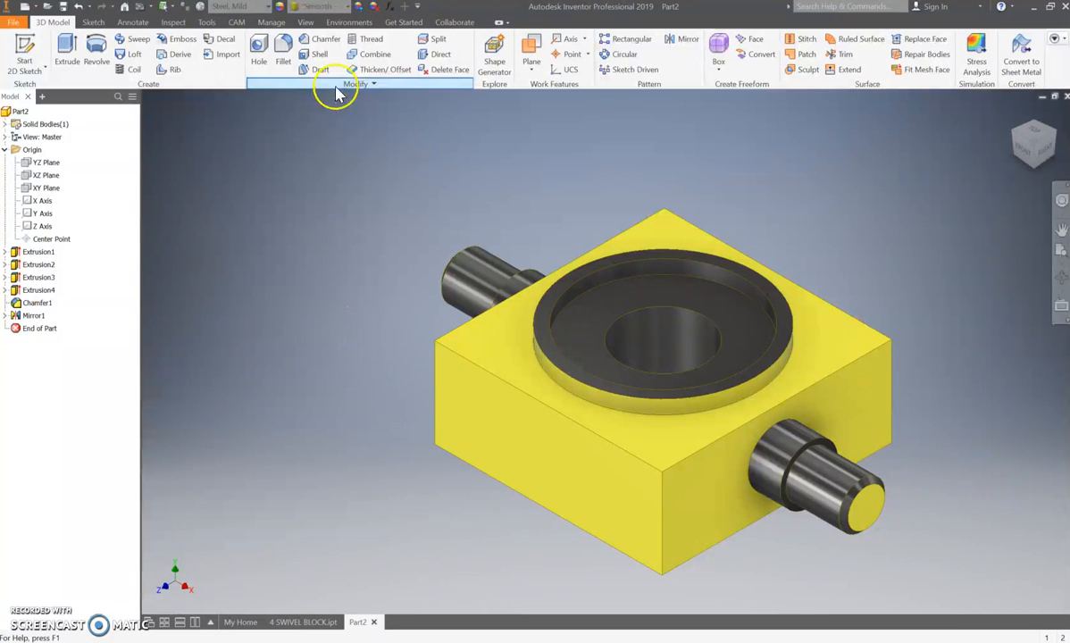
Step: Add full-length right-hand M20x2.5 threads, ANSI Metric M Profile, class 6g, to the pins on both sides of the block
left_click(363, 39)
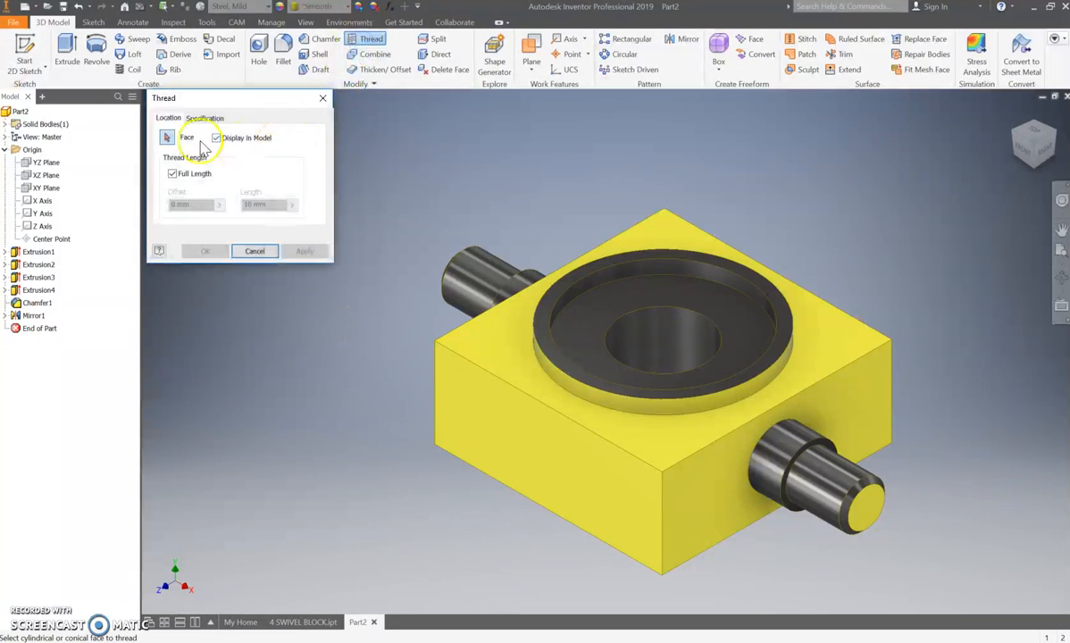
left_click(486, 271)
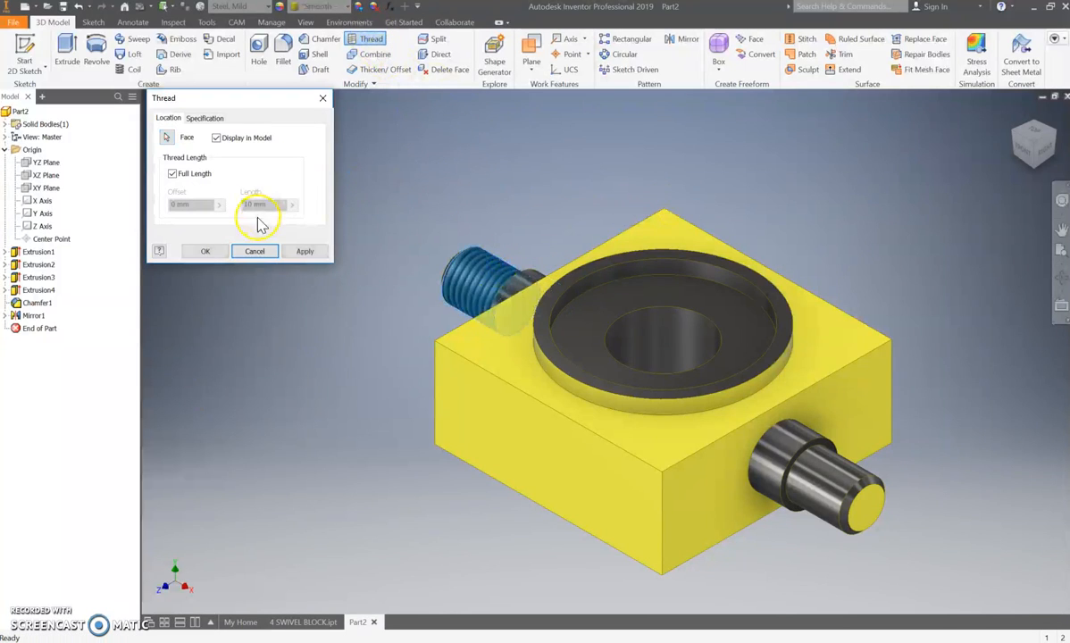
left_click(204, 119)
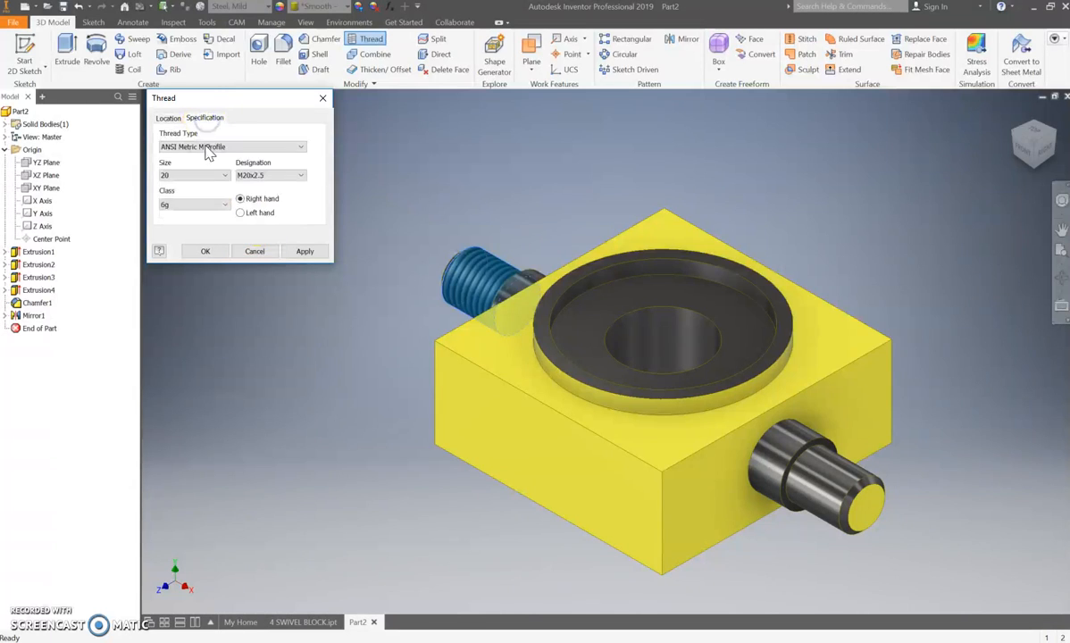
left_click(204, 154)
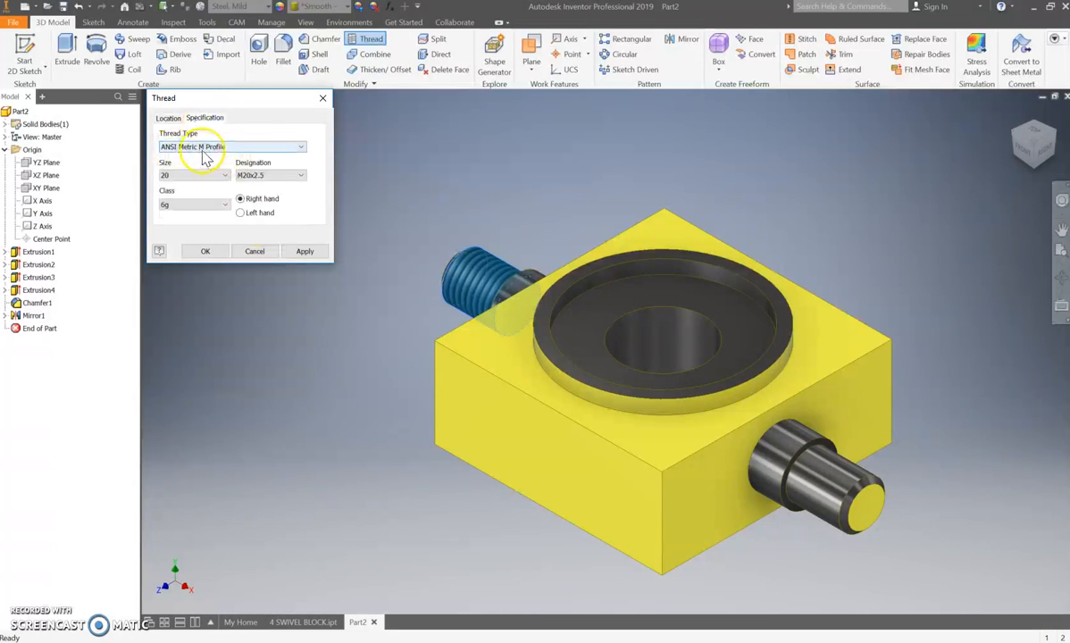
left_click(302, 150)
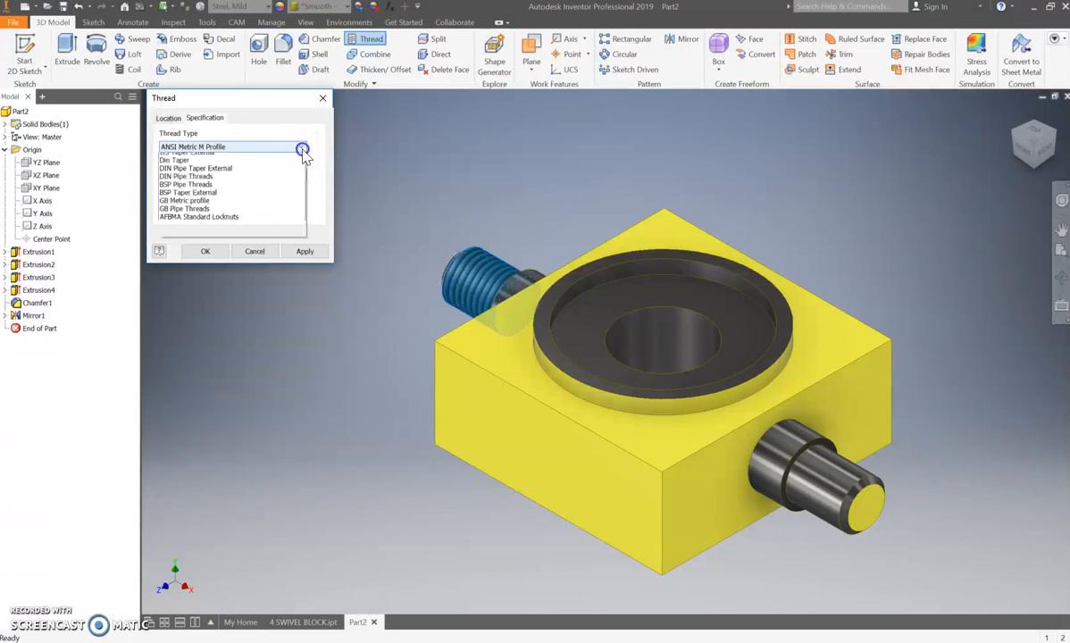
left_click(278, 166)
left_click(198, 178)
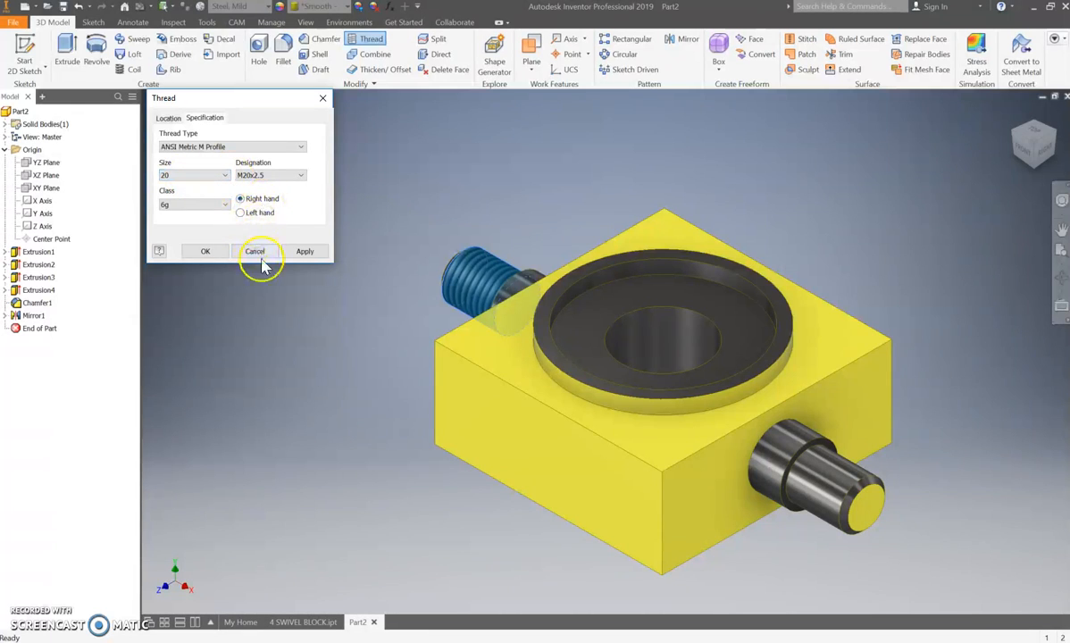
left_click(304, 251)
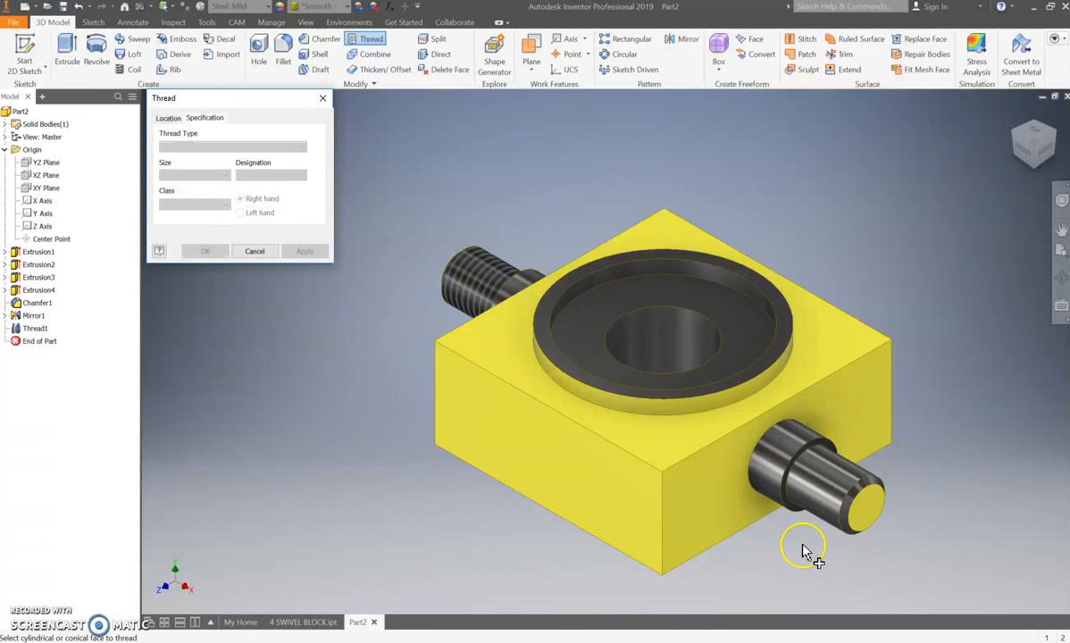
left_click(786, 482)
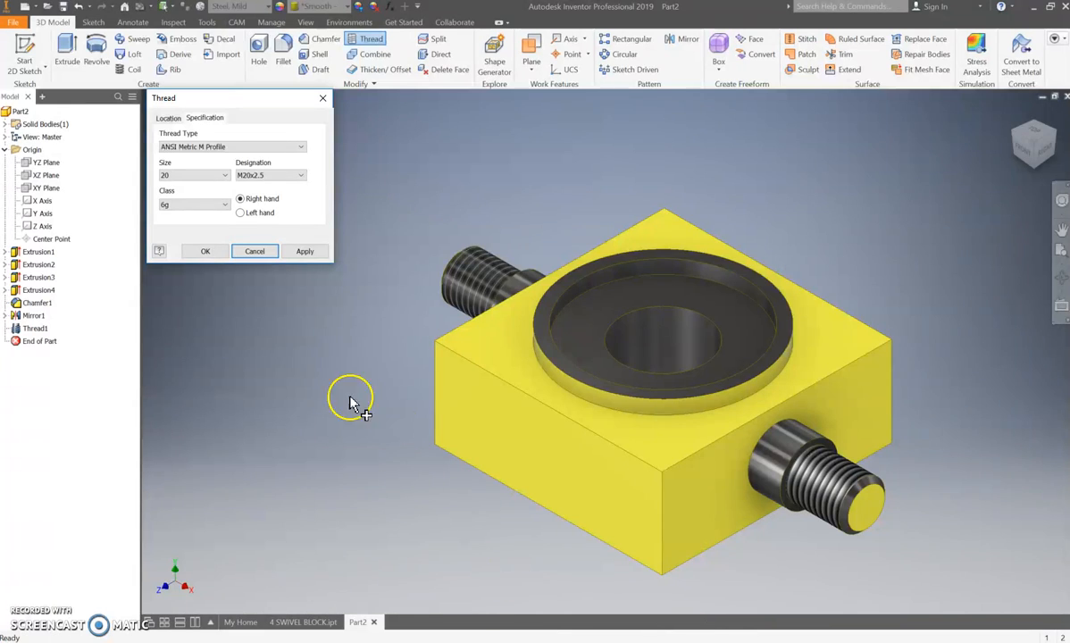
left_click(204, 251)
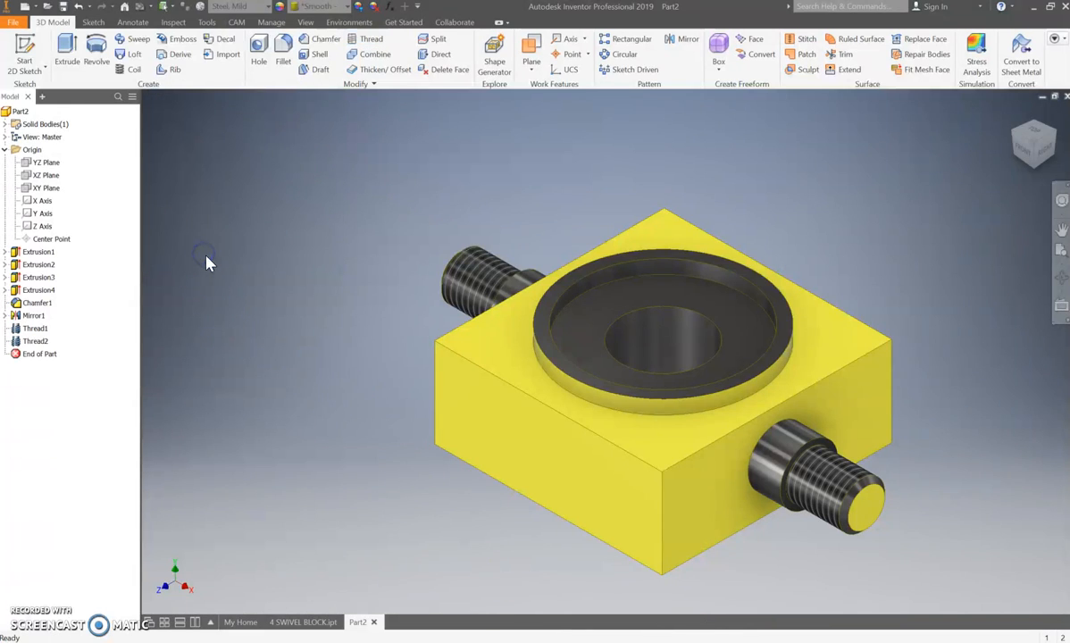